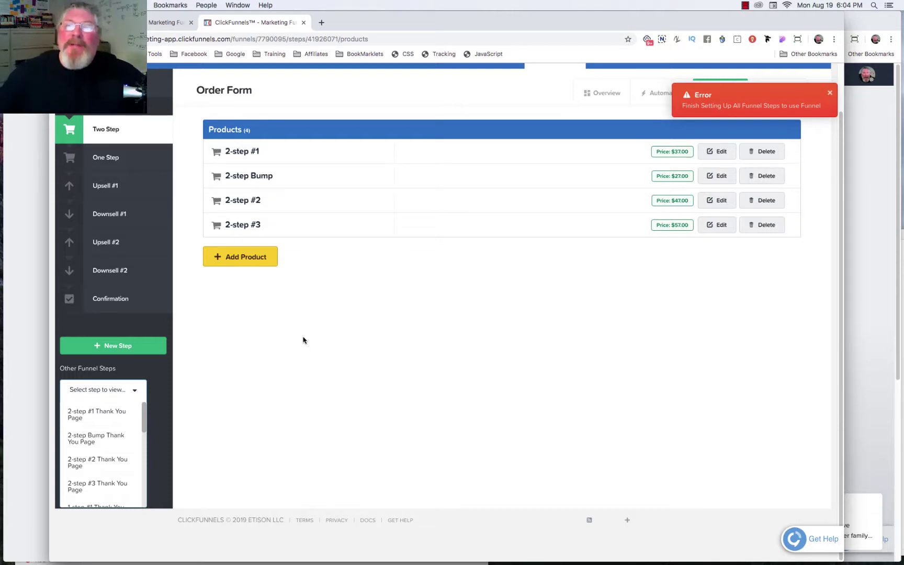
Step: Dismiss the error notice and look through all the thank you pages listed under Other Funnel Steps
{"action": "left_click", "coordinate": [831, 95]}
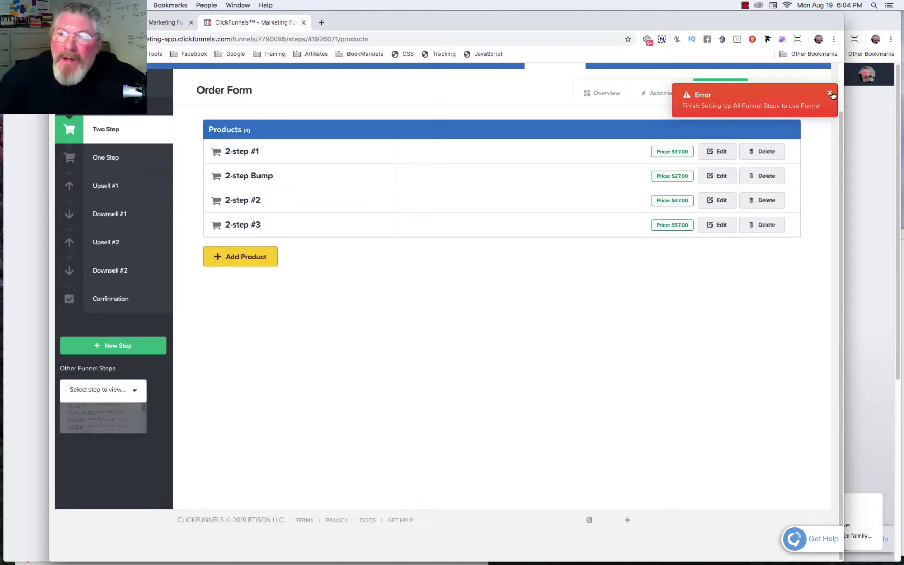
{"action": "left_click", "coordinate": [115, 396]}
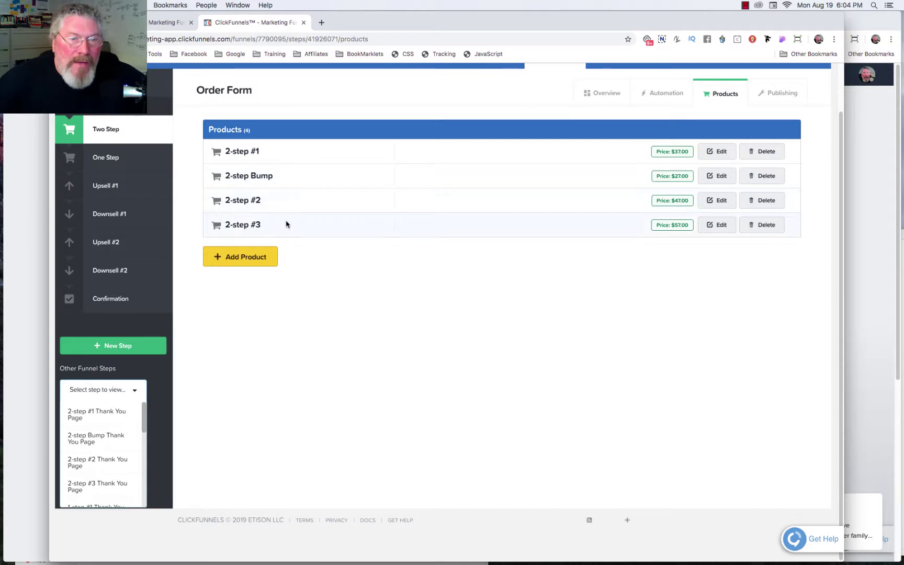
{"action": "scroll", "coordinate": [112, 429], "scroll_direction": "down", "scroll_amount": 1}
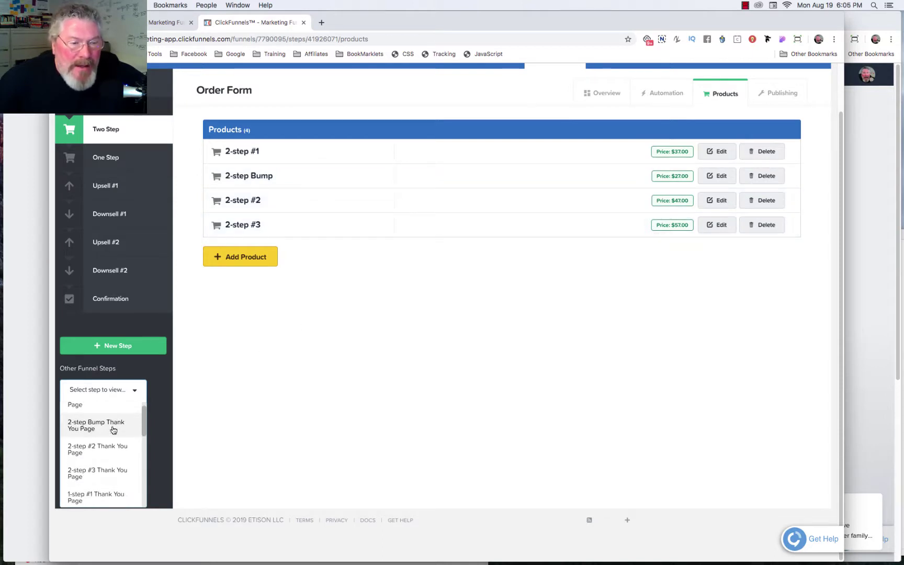
{"action": "scroll", "coordinate": [112, 429], "scroll_direction": "down", "scroll_amount": 5}
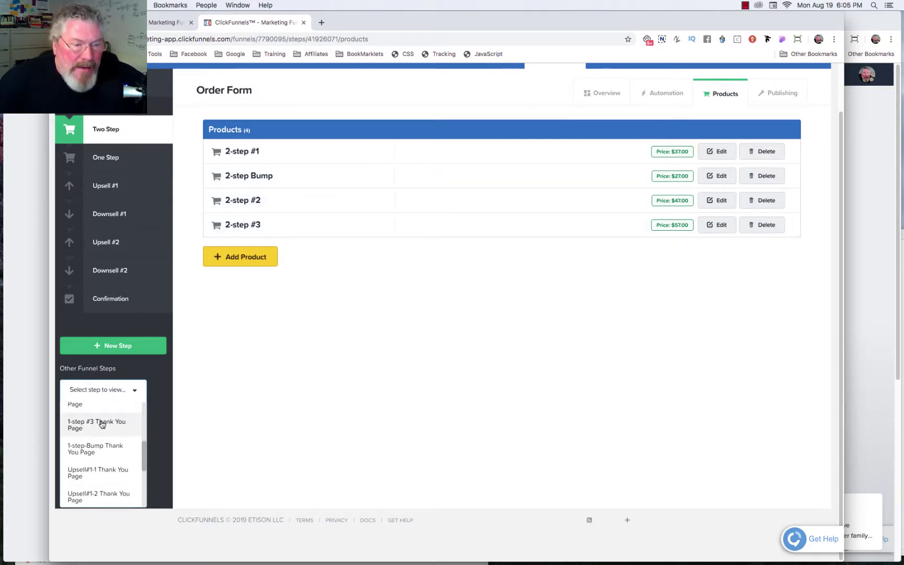
{"action": "scroll", "coordinate": [102, 424], "scroll_direction": "down", "scroll_amount": 2}
{"action": "scroll", "coordinate": [102, 425], "scroll_direction": "up", "scroll_amount": 8}
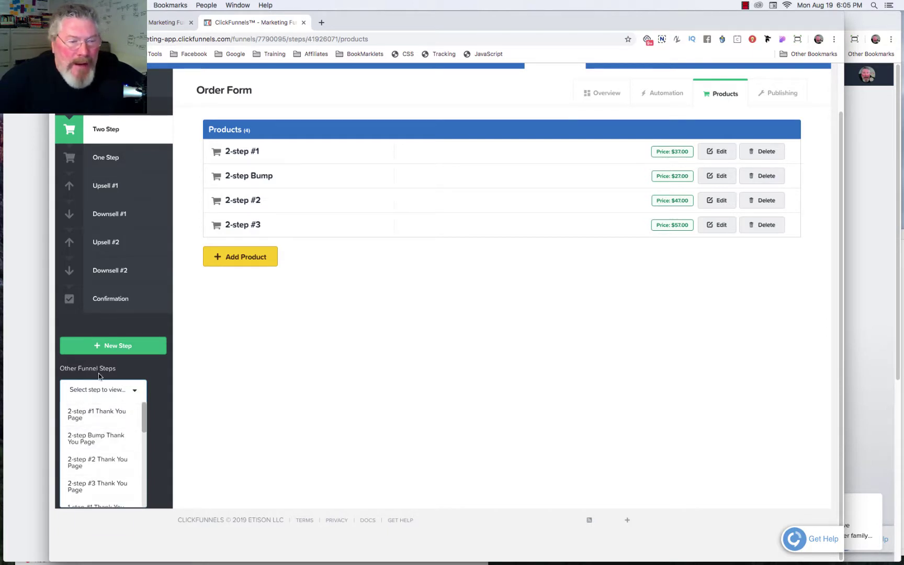
{"action": "scroll", "coordinate": [107, 447], "scroll_direction": "up", "scroll_amount": 2}
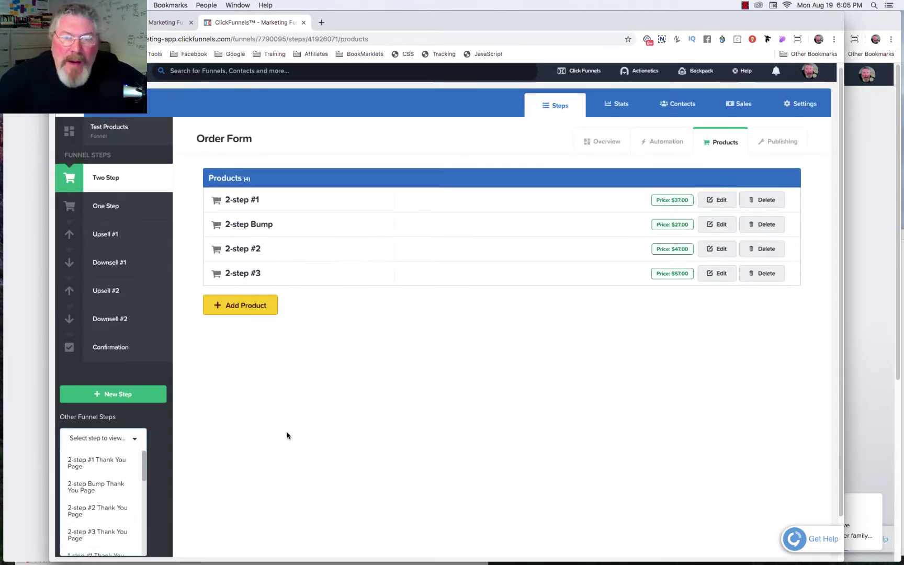
{"action": "scroll", "coordinate": [286, 435], "scroll_direction": "down", "scroll_amount": 2}
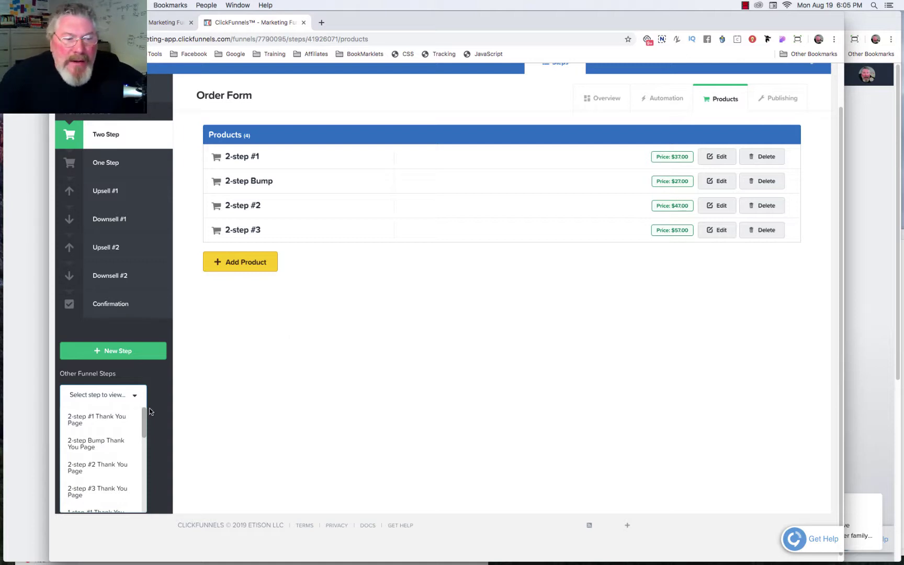
{"action": "scroll", "coordinate": [111, 435], "scroll_direction": "down", "scroll_amount": 5}
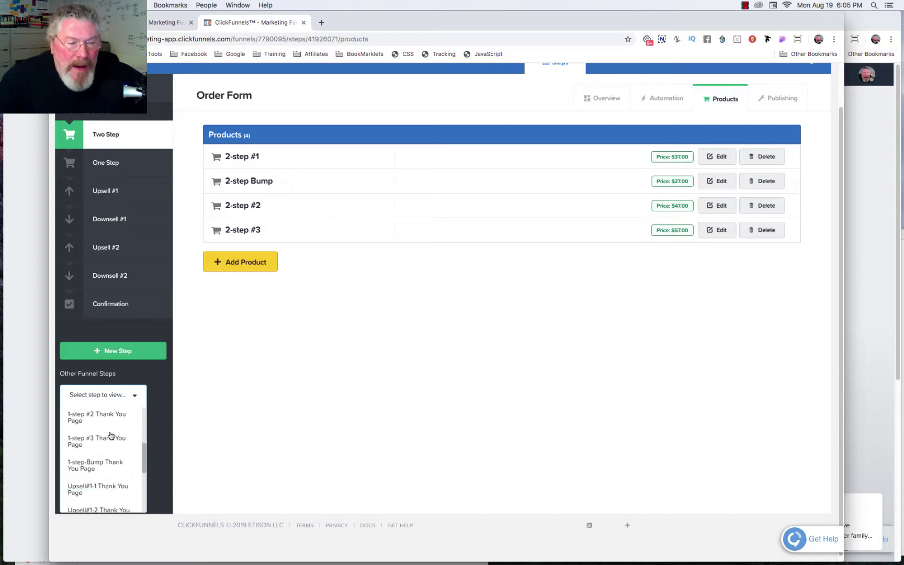
{"action": "scroll", "coordinate": [110, 435], "scroll_direction": "down", "scroll_amount": 3}
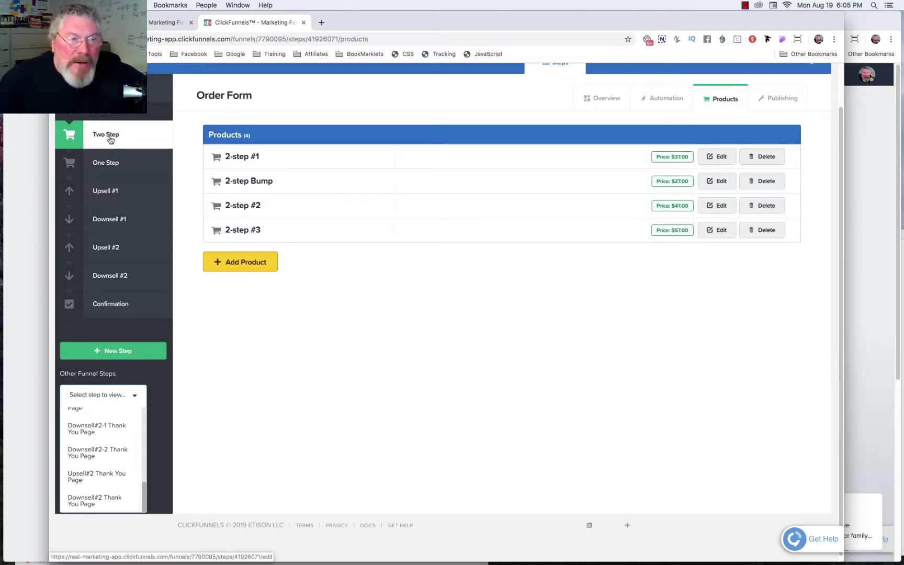
Step: View the product lists of the One Step order form and the Upsell #1 step
{"action": "left_click", "coordinate": [102, 164]}
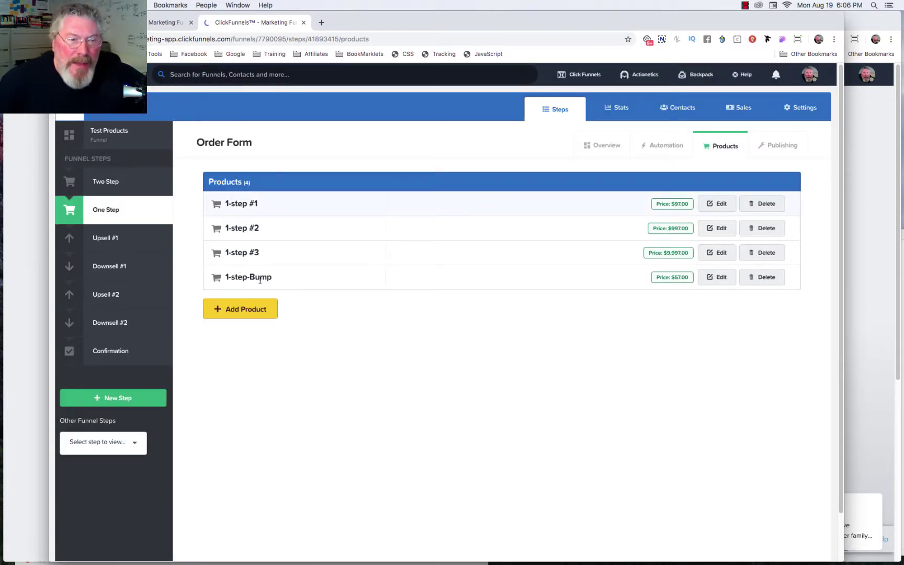
{"action": "left_click", "coordinate": [102, 241]}
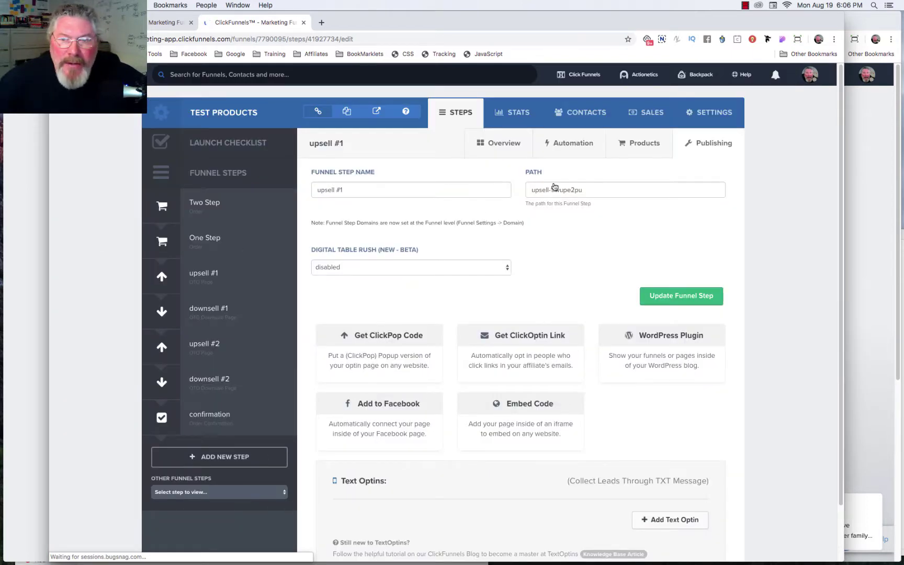
{"action": "left_click", "coordinate": [635, 144]}
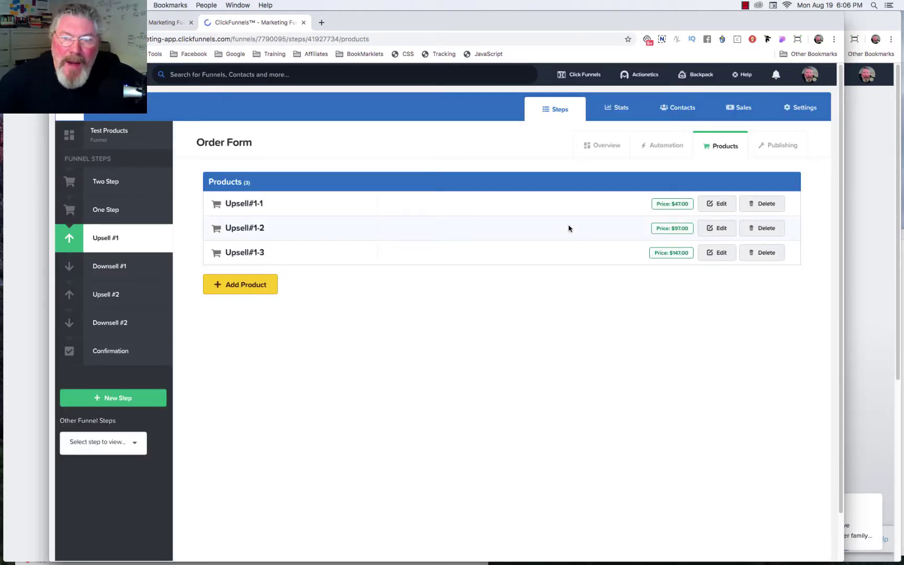
Step: Open the Upsell #1 page for editing and set the Click to Sign Up button's action to 1-Click-Upsell - Choose Product
{"action": "left_click", "coordinate": [602, 148]}
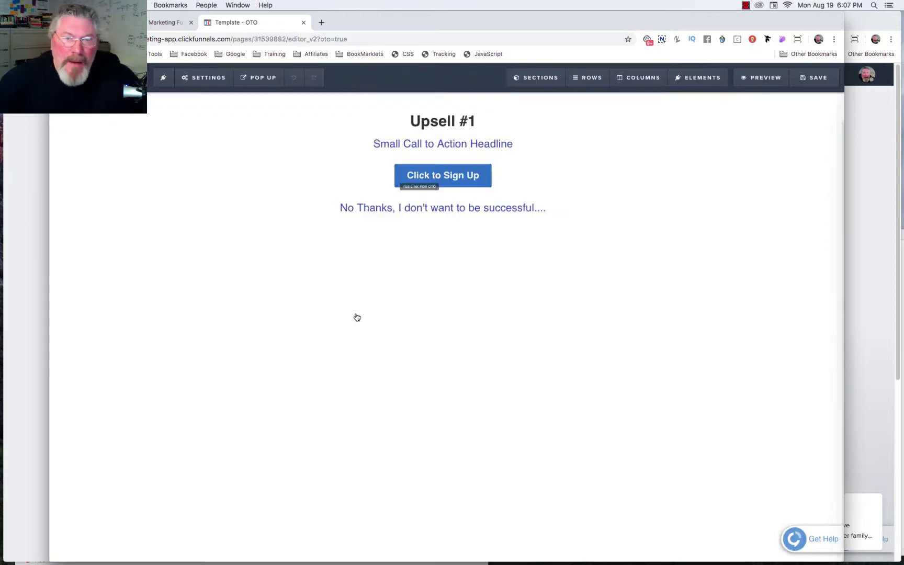
{"action": "left_click", "coordinate": [452, 179]}
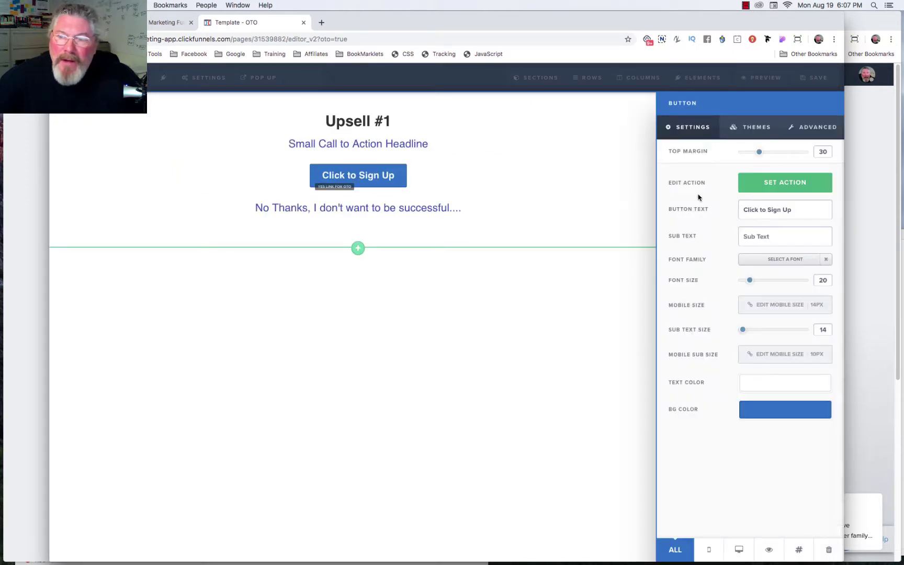
{"action": "left_click", "coordinate": [777, 182]}
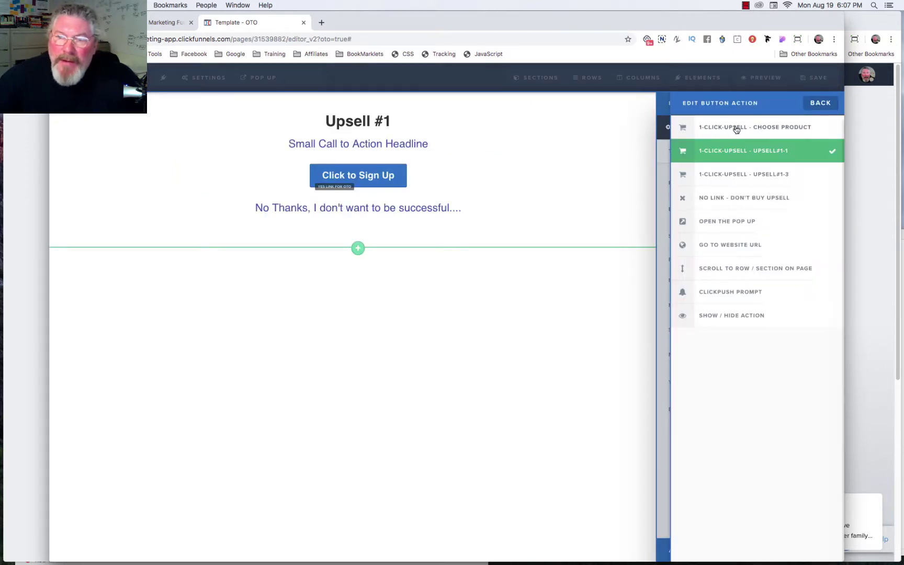
{"action": "left_click", "coordinate": [736, 130]}
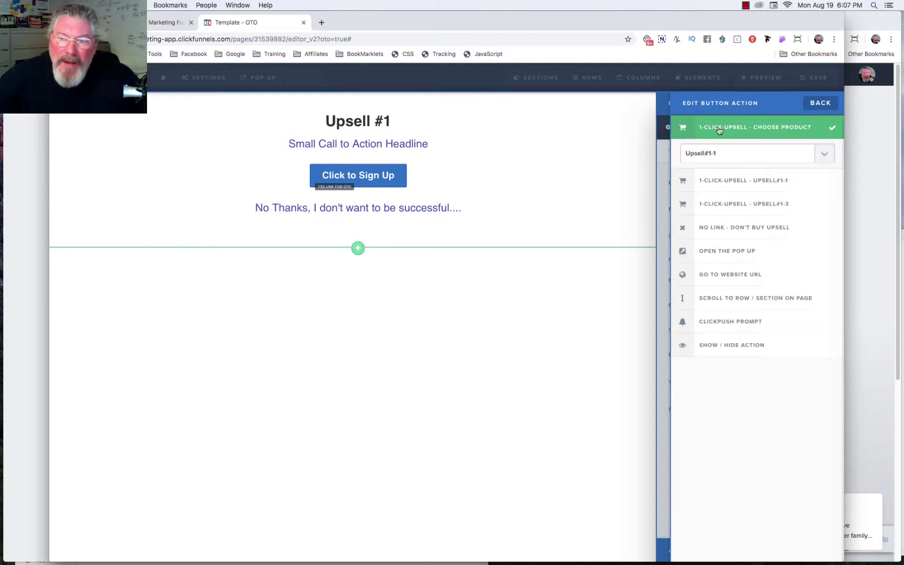
Step: Try the available upsell products for the sign-up button's action and settle on Upsell#1-2
{"action": "left_click", "coordinate": [724, 152]}
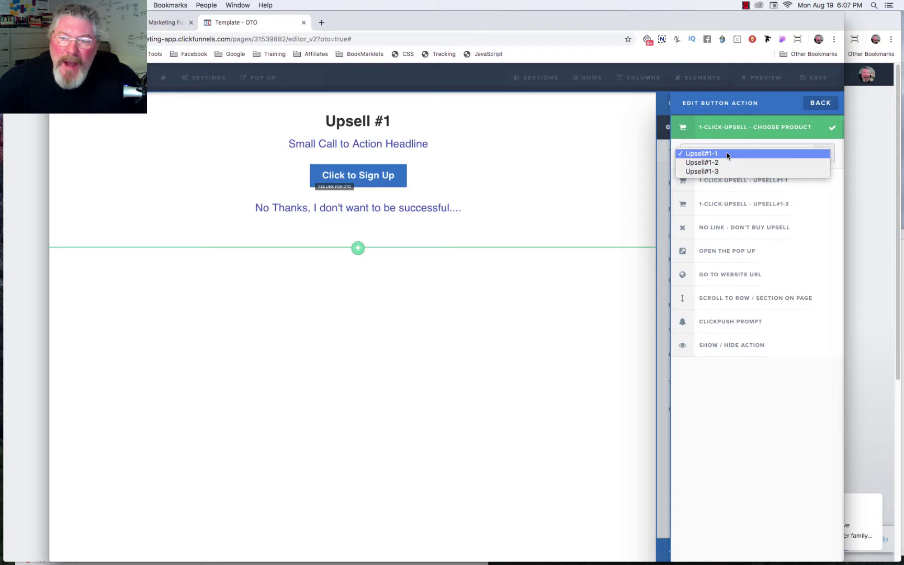
{"action": "left_click", "coordinate": [727, 154]}
{"action": "left_click", "coordinate": [726, 154]}
{"action": "left_click", "coordinate": [725, 161]}
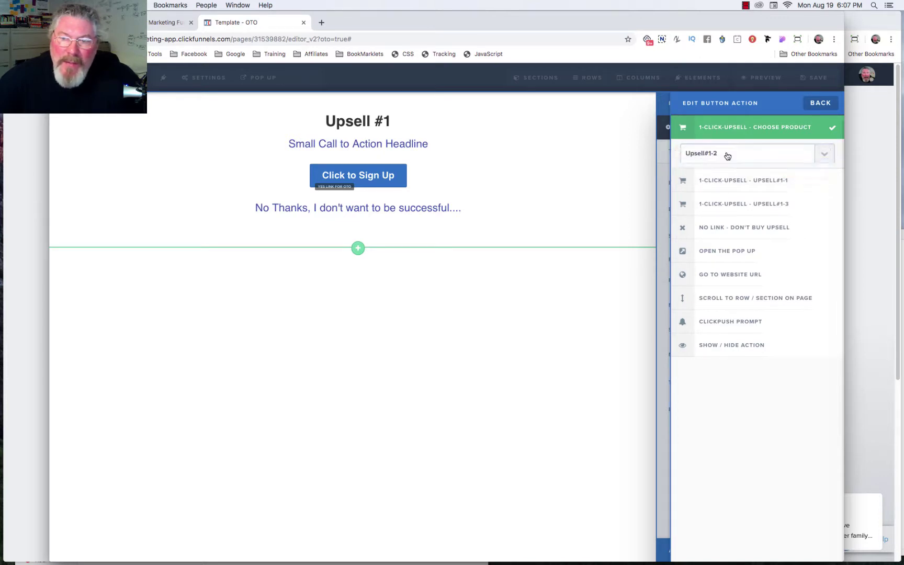
{"action": "left_click", "coordinate": [727, 154]}
{"action": "left_click", "coordinate": [726, 166]}
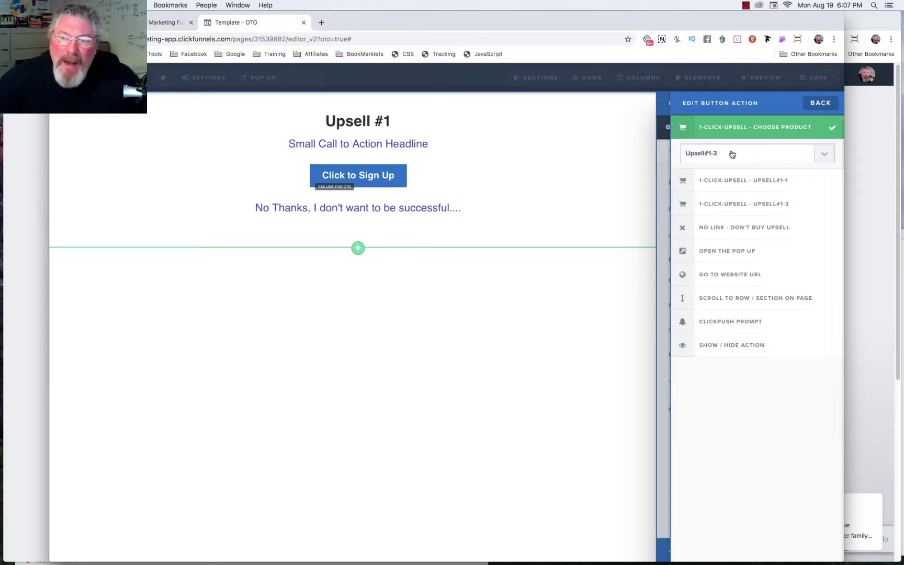
{"action": "left_click", "coordinate": [731, 153]}
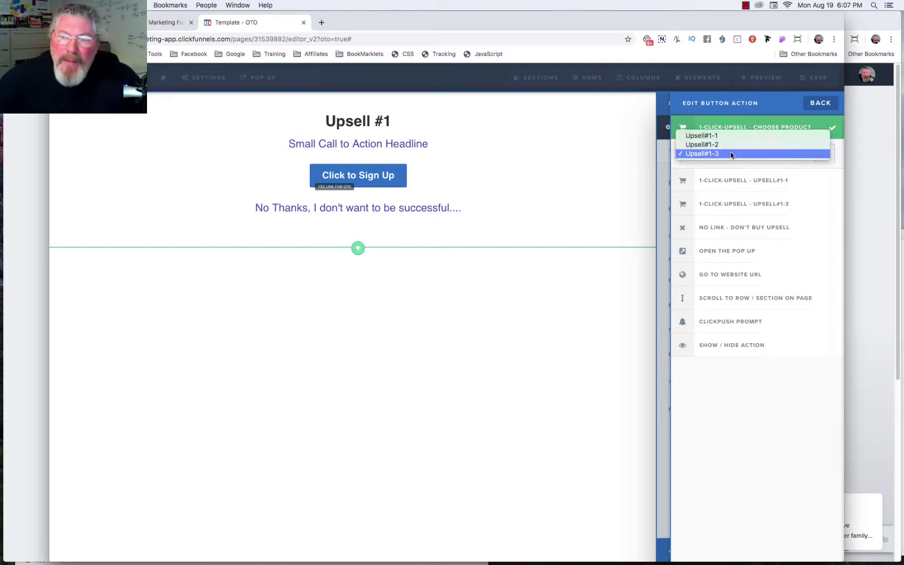
{"action": "left_click", "coordinate": [731, 146]}
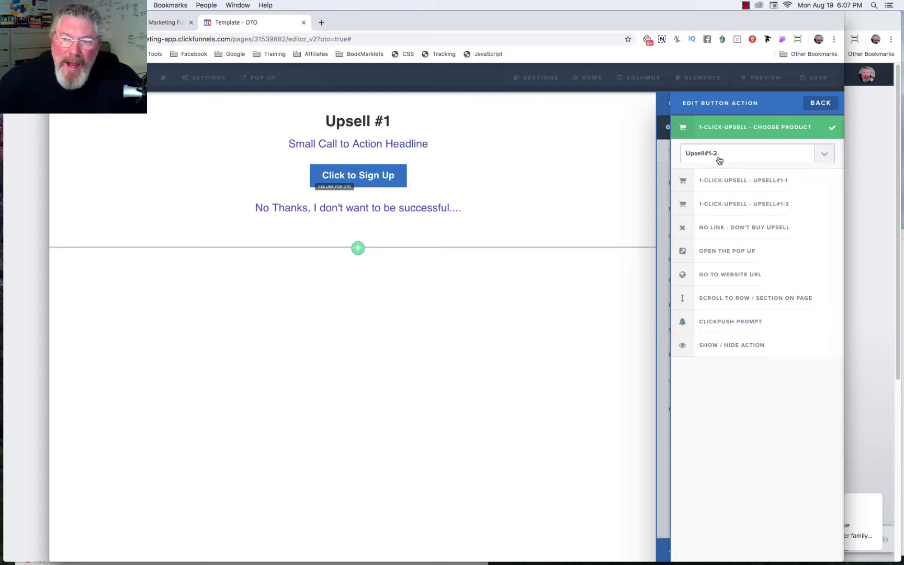
Step: Try the 1-Click-Upsell actions for Upsell#1-1 and Upsell#1-3 on the sign-up button, and switch back to Choose Product
{"action": "left_click", "coordinate": [738, 182]}
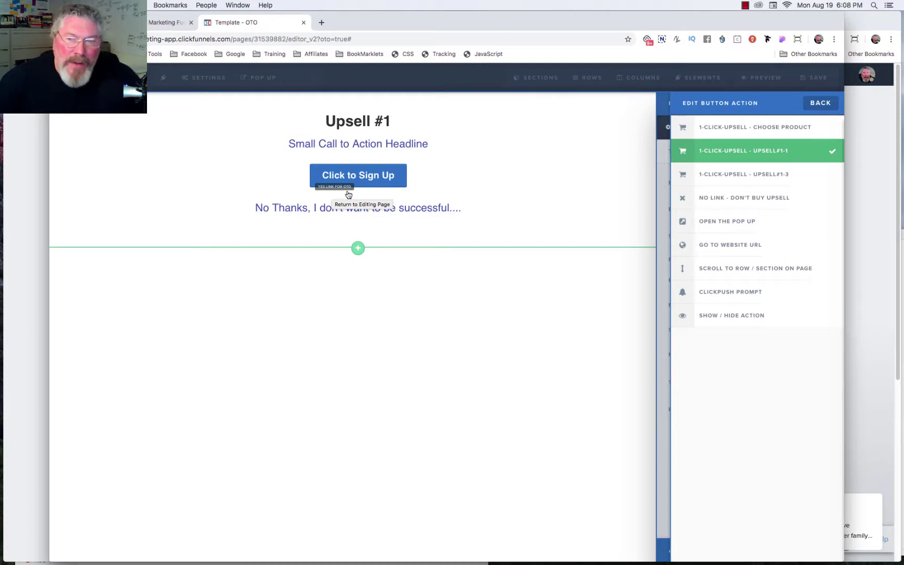
{"action": "left_click", "coordinate": [739, 177]}
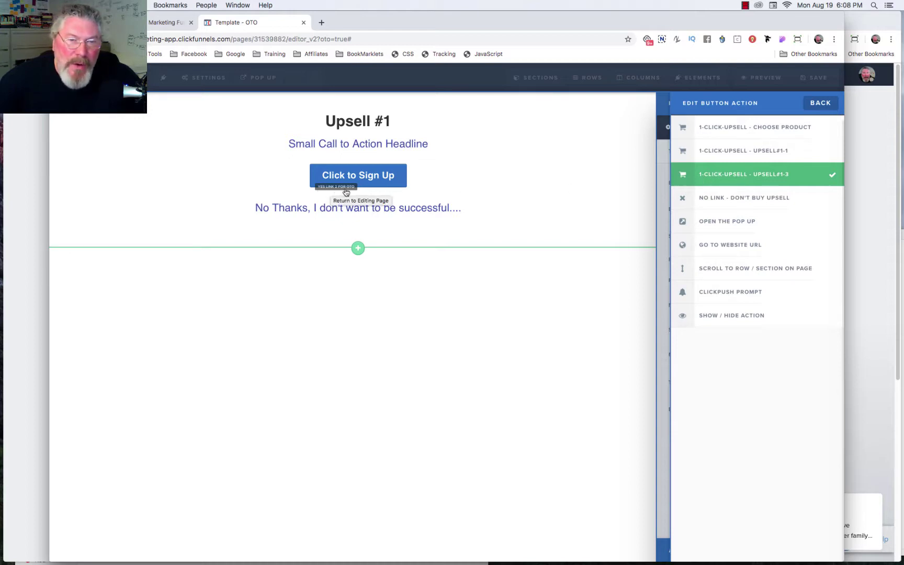
{"action": "left_click", "coordinate": [735, 152]}
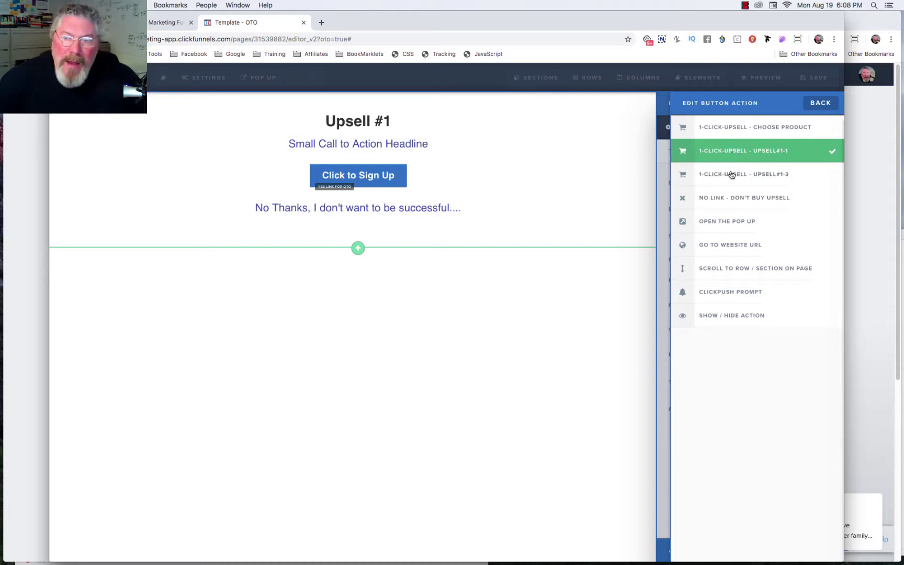
{"action": "left_click", "coordinate": [730, 176]}
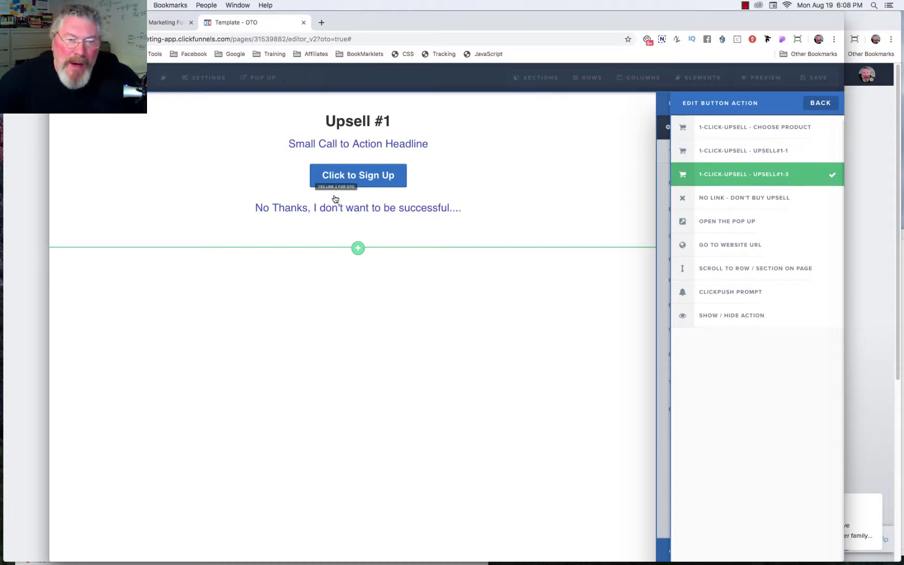
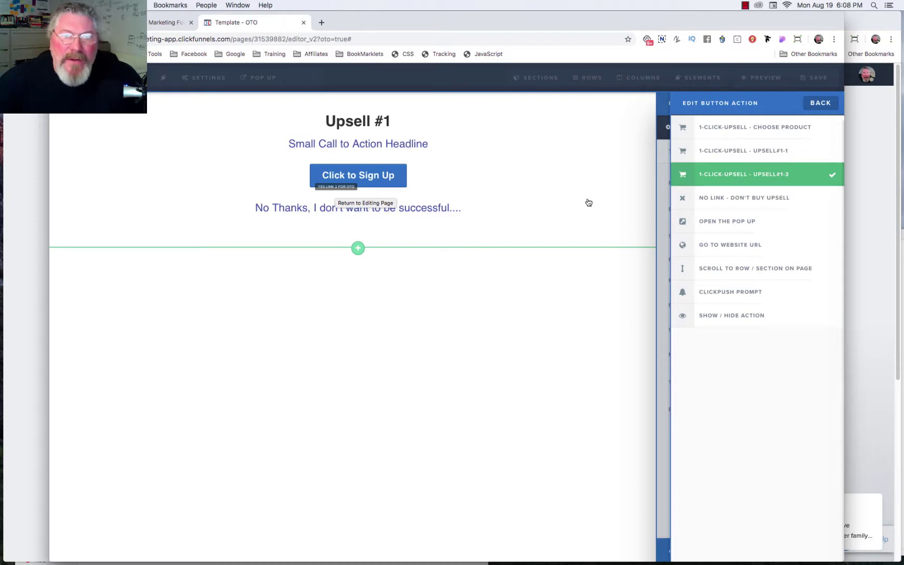
{"action": "left_click", "coordinate": [730, 129]}
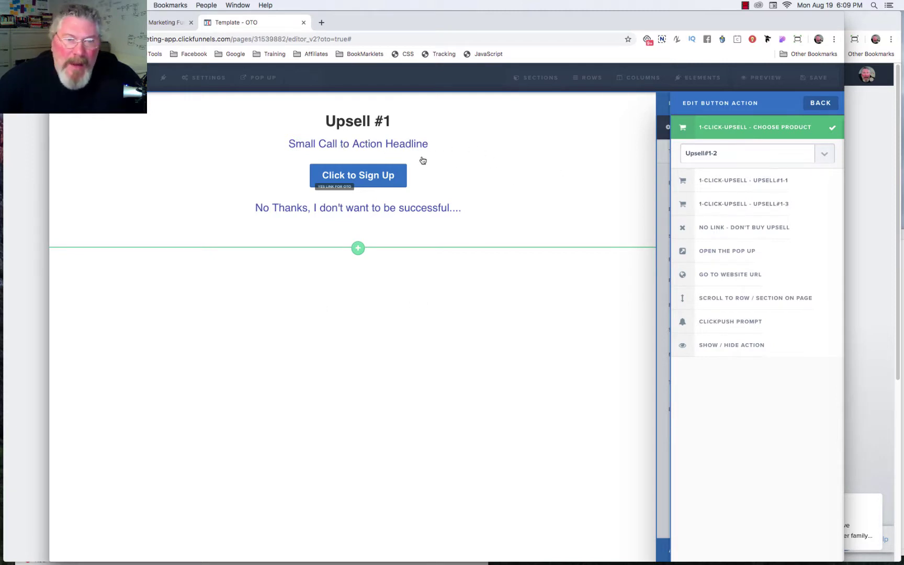
Step: Inspect the link target of the Small Call to Action Headline text and close its link settings
{"action": "left_click", "coordinate": [350, 148]}
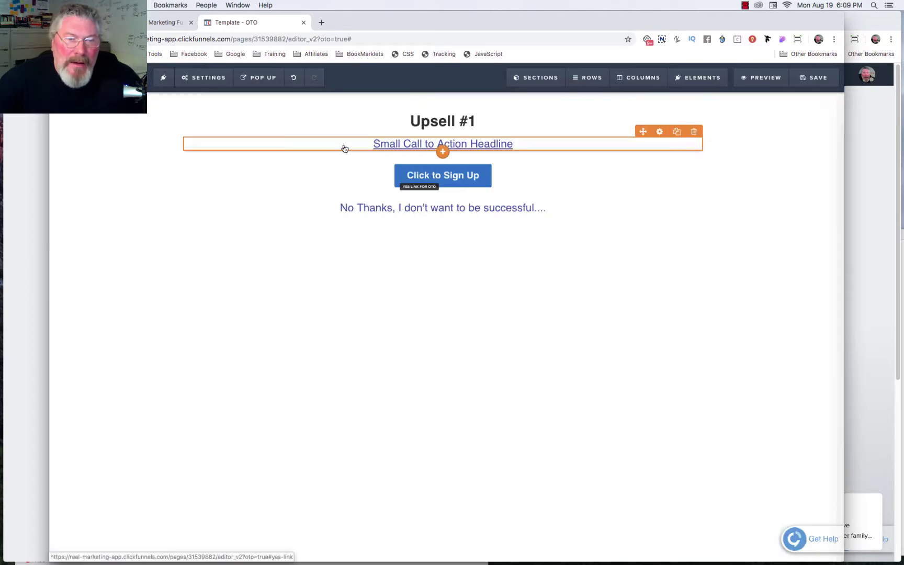
{"action": "left_click", "coordinate": [380, 145]}
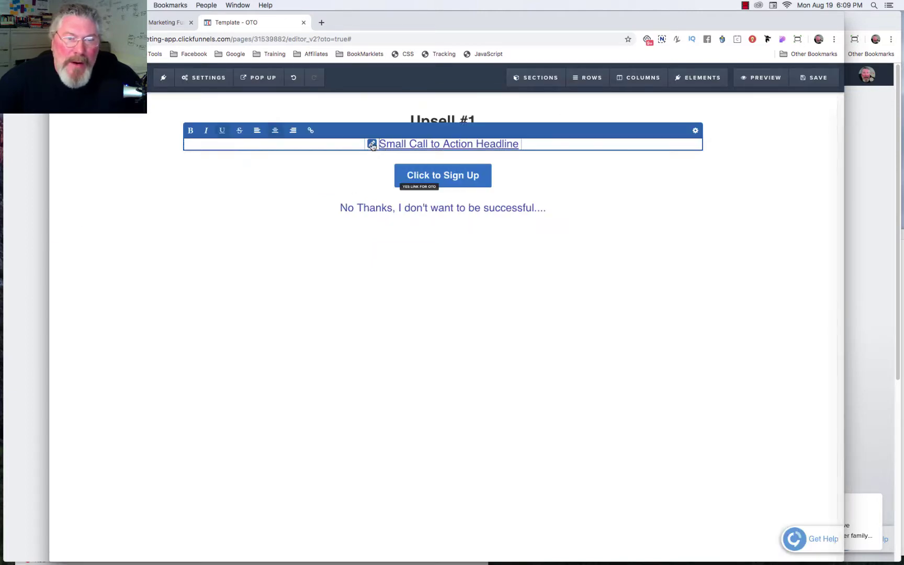
{"action": "left_click", "coordinate": [372, 145]}
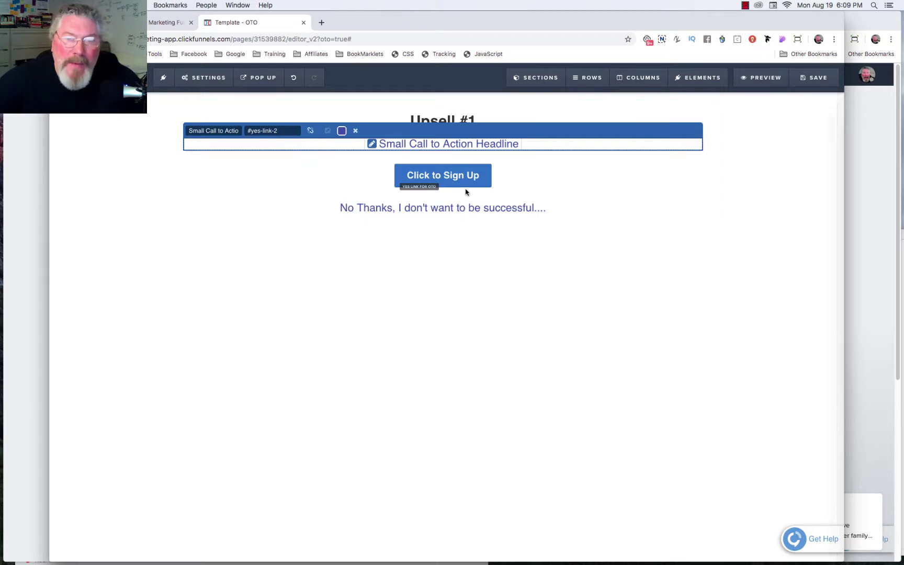
{"action": "key", "text": "Return"}
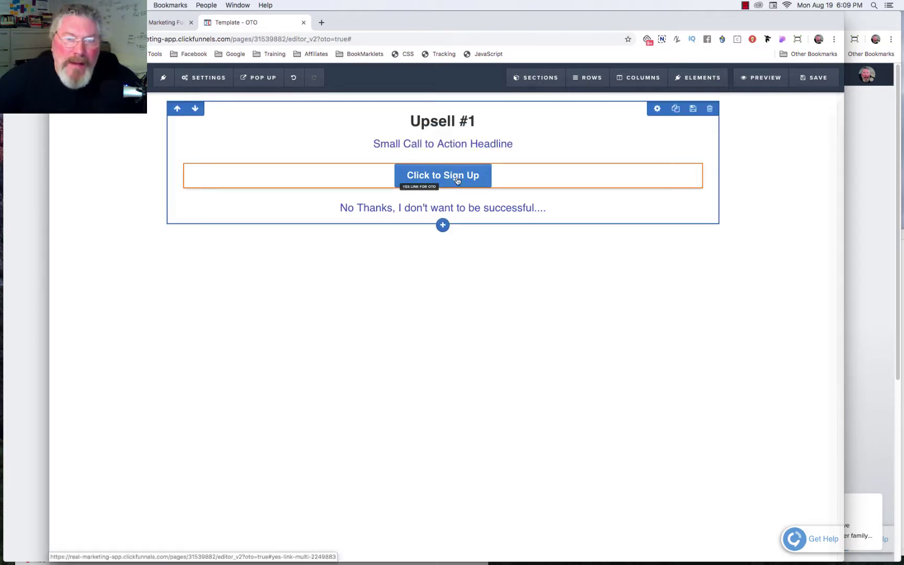
Step: Set the Click to Sign Up button's action to 1-Click-Upsell - Upsell#1-3
{"action": "left_click", "coordinate": [453, 180]}
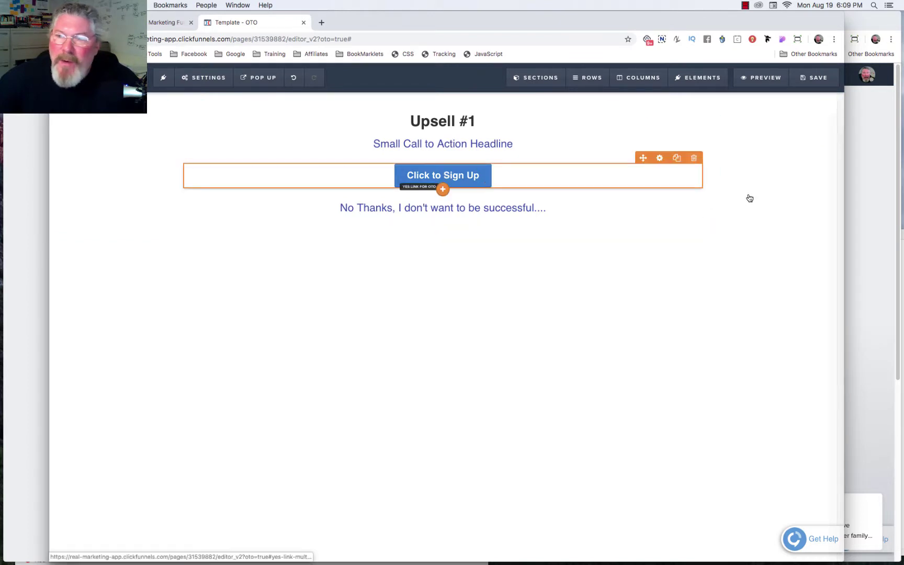
{"action": "left_click", "coordinate": [767, 128]}
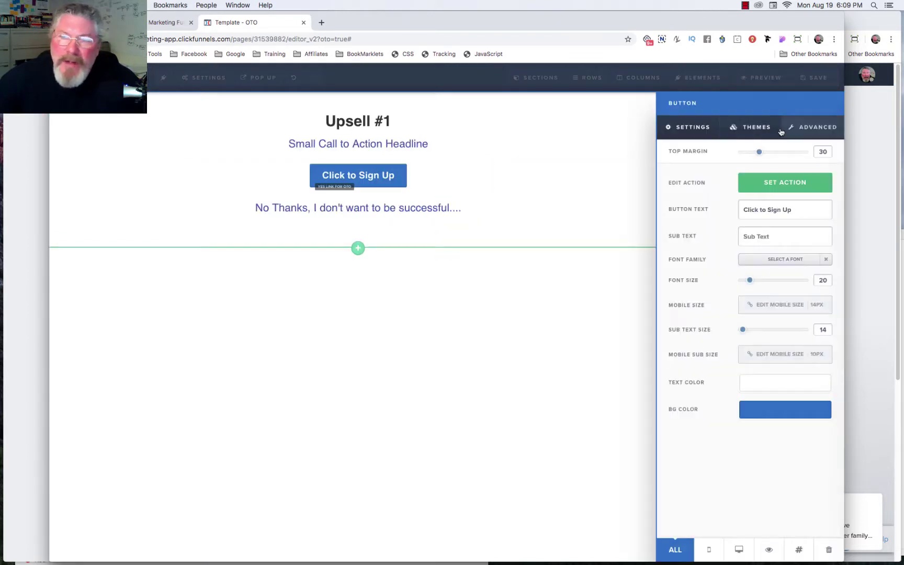
{"action": "left_click", "coordinate": [767, 182]}
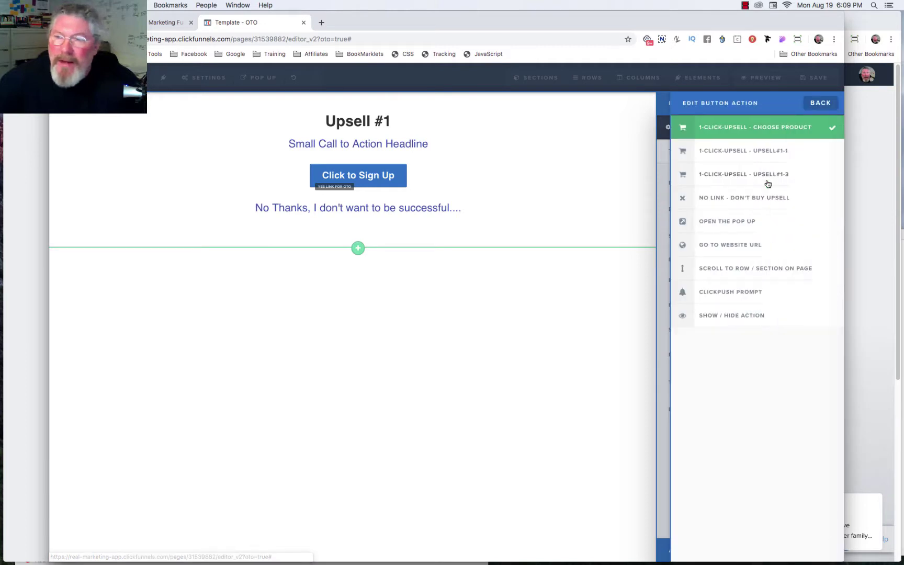
{"action": "left_click", "coordinate": [764, 176]}
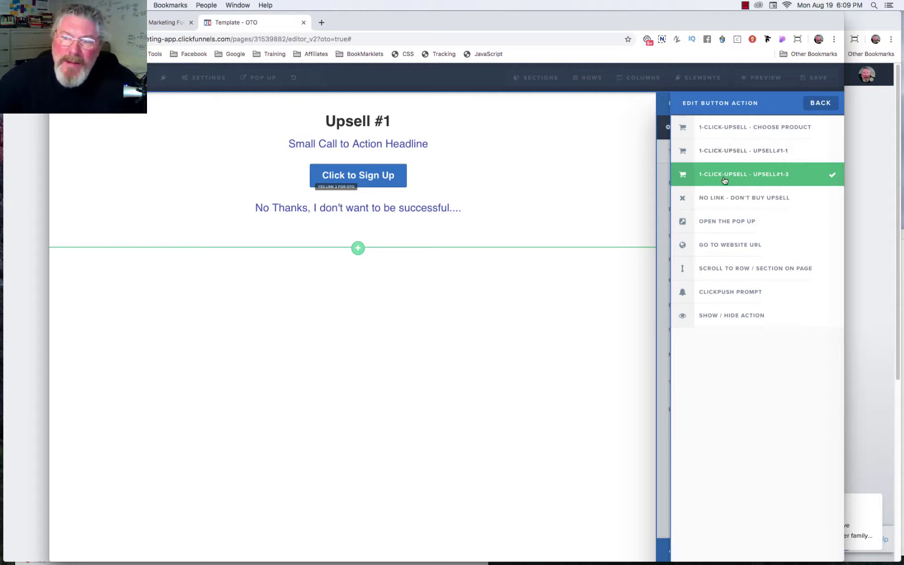
Step: Try Choose Product with Upsell#1-3 as the Click to Sign Up button's action, and leave the Upsell #1 page without saving
{"action": "left_click", "coordinate": [735, 132]}
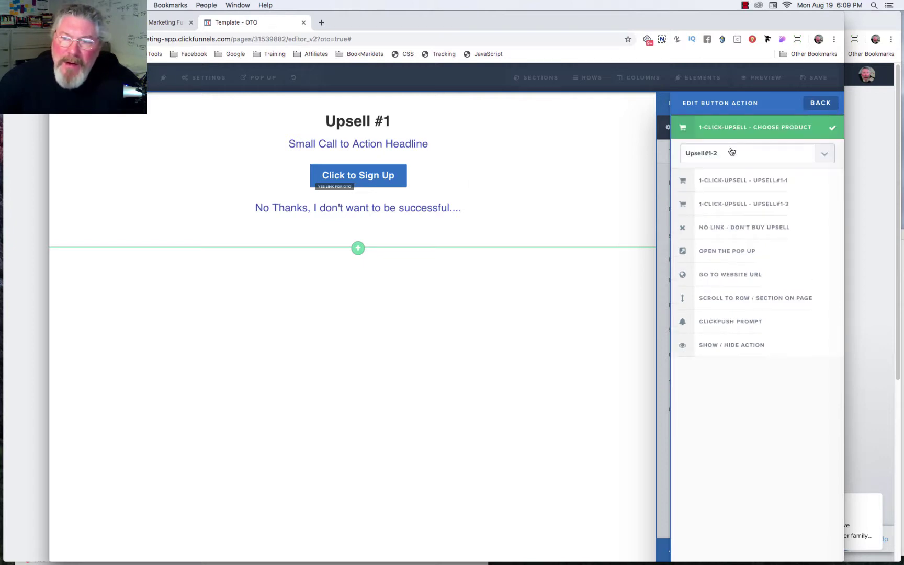
{"action": "left_click", "coordinate": [726, 153]}
{"action": "left_click", "coordinate": [727, 163]}
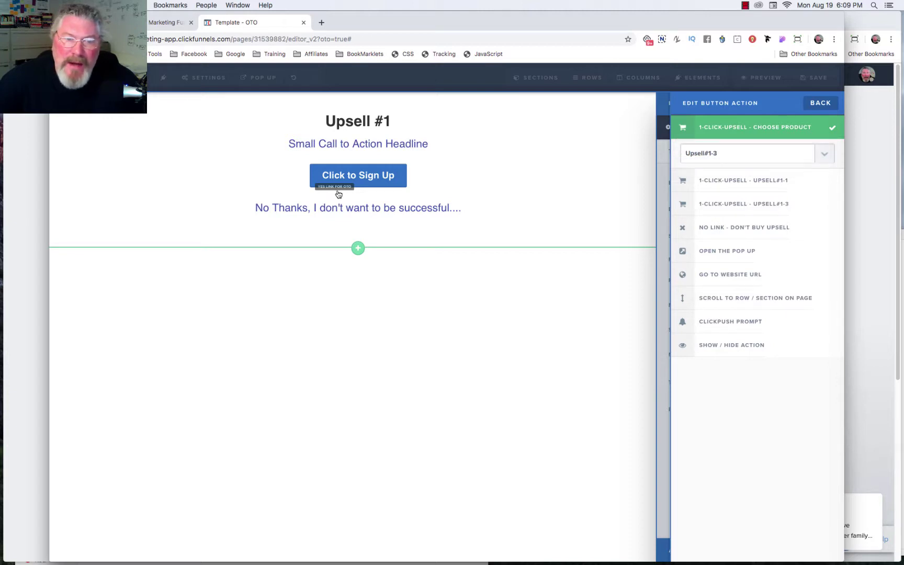
{"action": "left_click", "coordinate": [498, 165]}
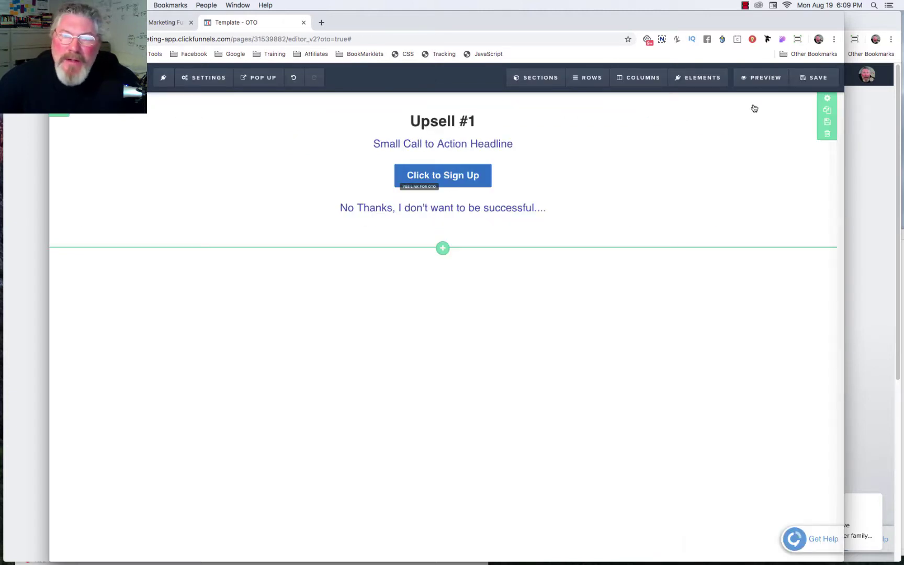
{"action": "key", "text": "super+r"}
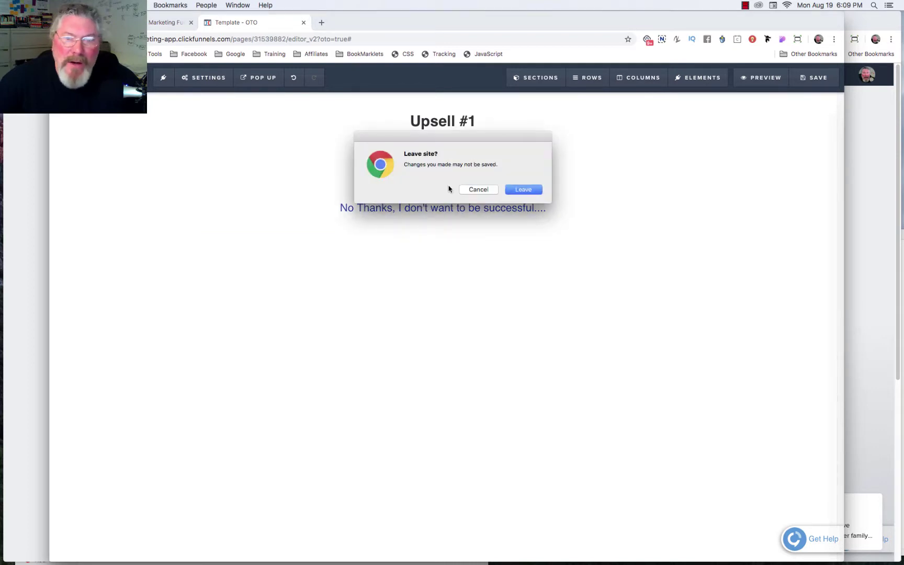
{"action": "left_click", "coordinate": [511, 194]}
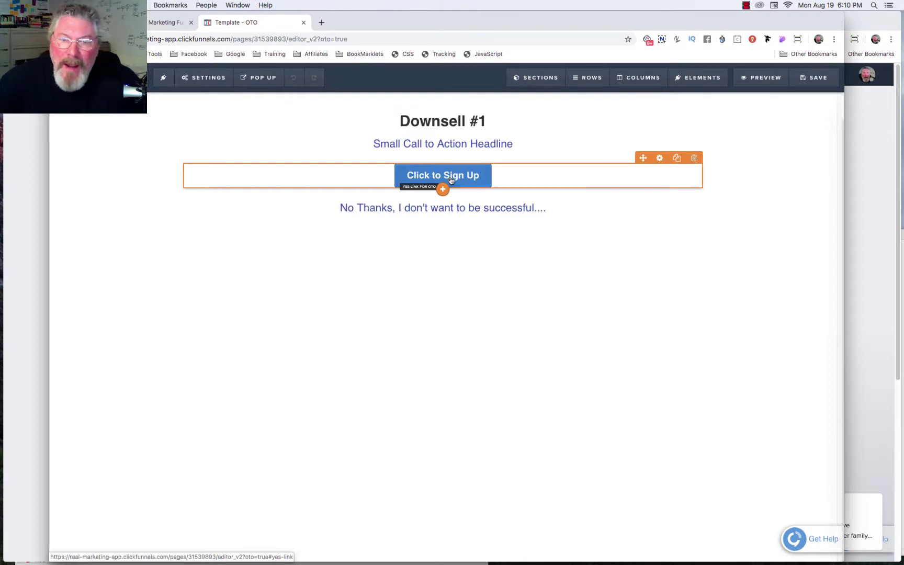
Step: On the Downsell #1 page, try Downsell#1-2 as the sign-up button's chosen product, and switch back to Downsell#1-1
{"action": "left_click", "coordinate": [451, 180]}
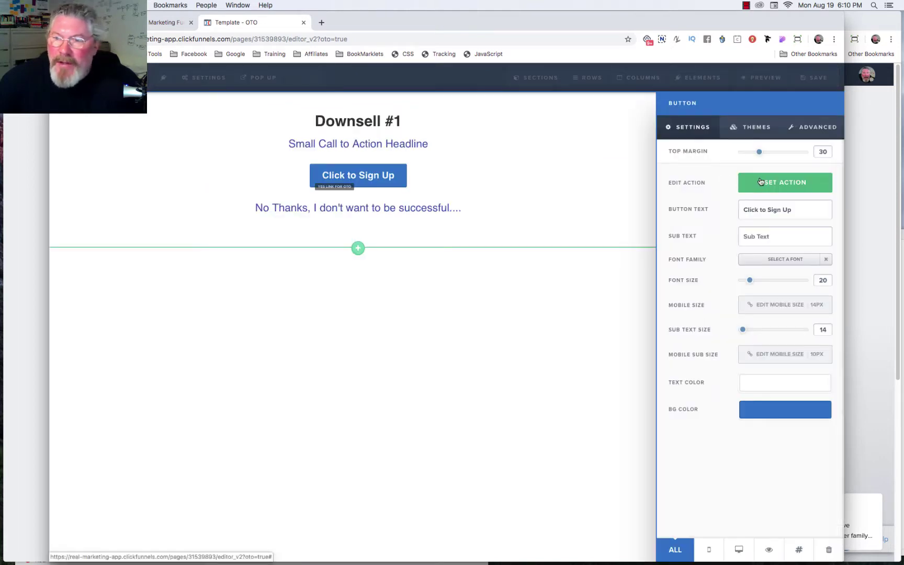
{"action": "left_click", "coordinate": [761, 182]}
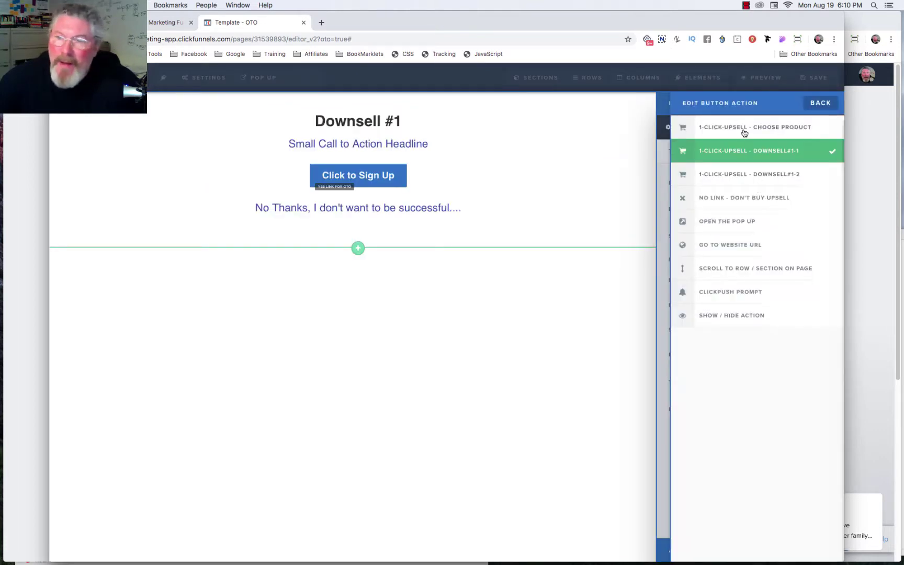
{"action": "left_click", "coordinate": [743, 129]}
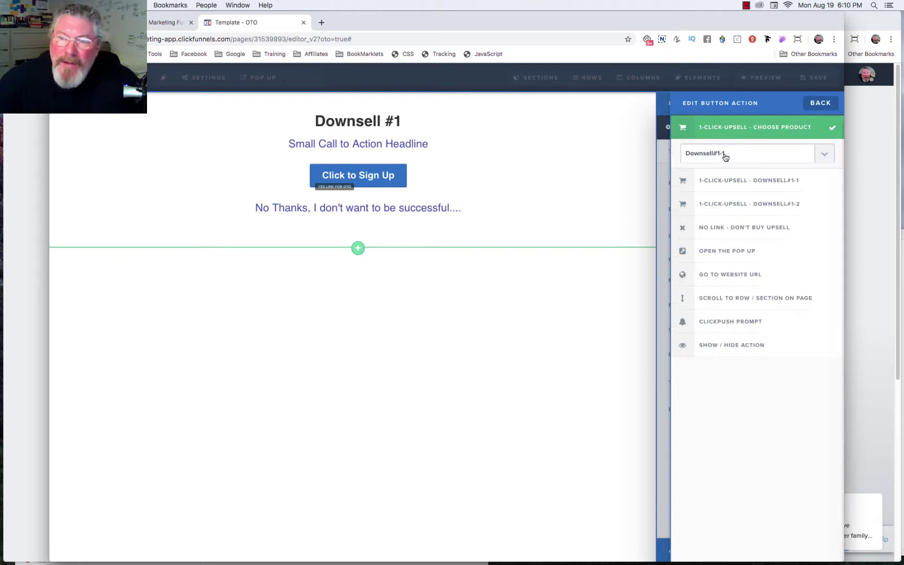
{"action": "left_click", "coordinate": [726, 155]}
{"action": "left_click", "coordinate": [726, 162]}
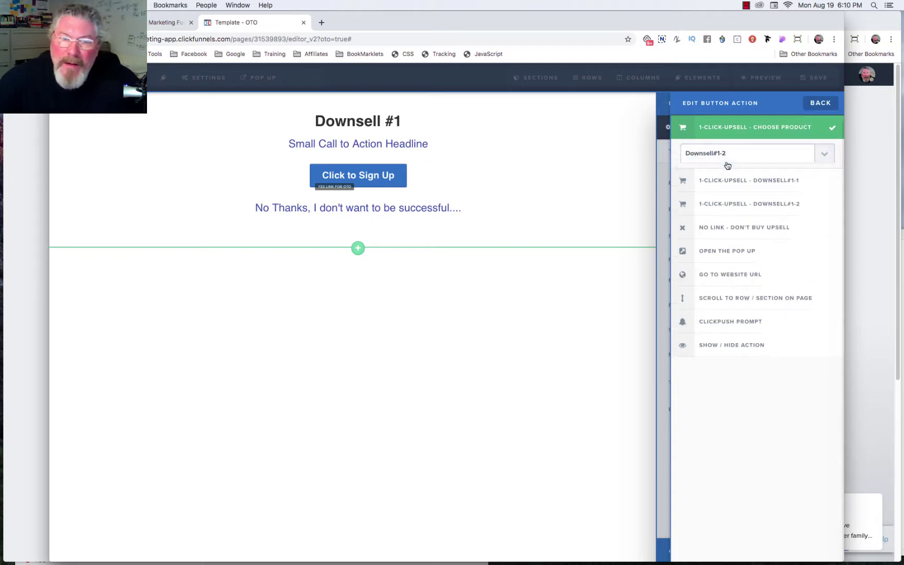
{"action": "left_click", "coordinate": [729, 155]}
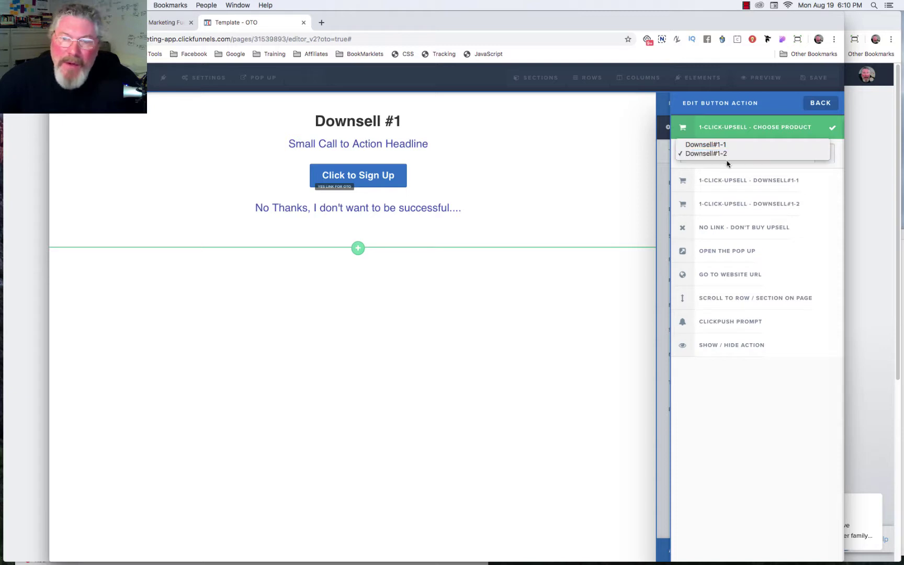
{"action": "left_click", "coordinate": [729, 144]}
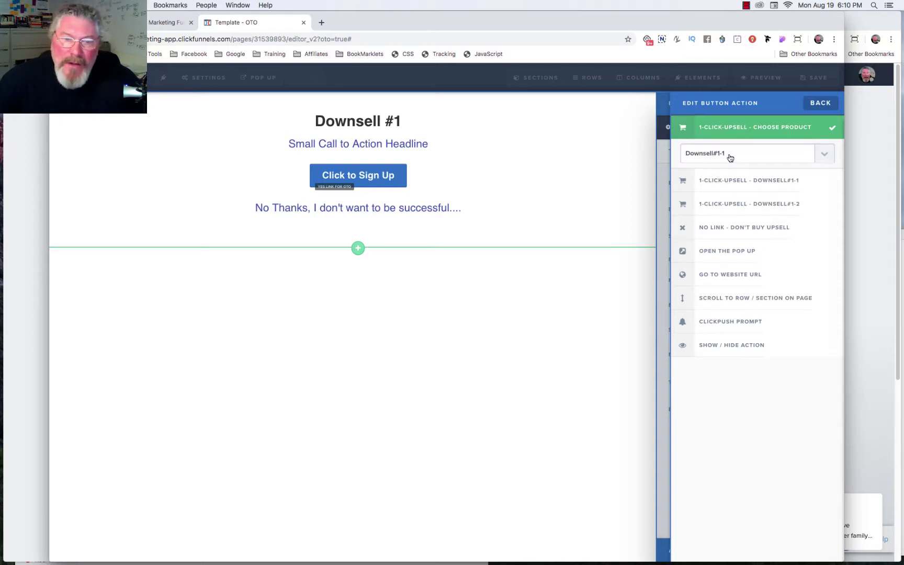
Step: Try the 1-Click-Upsell actions for Downsell#1-2 and Downsell#1-1 on the sign-up button, and leave the page editor without saving
{"action": "left_click", "coordinate": [744, 206]}
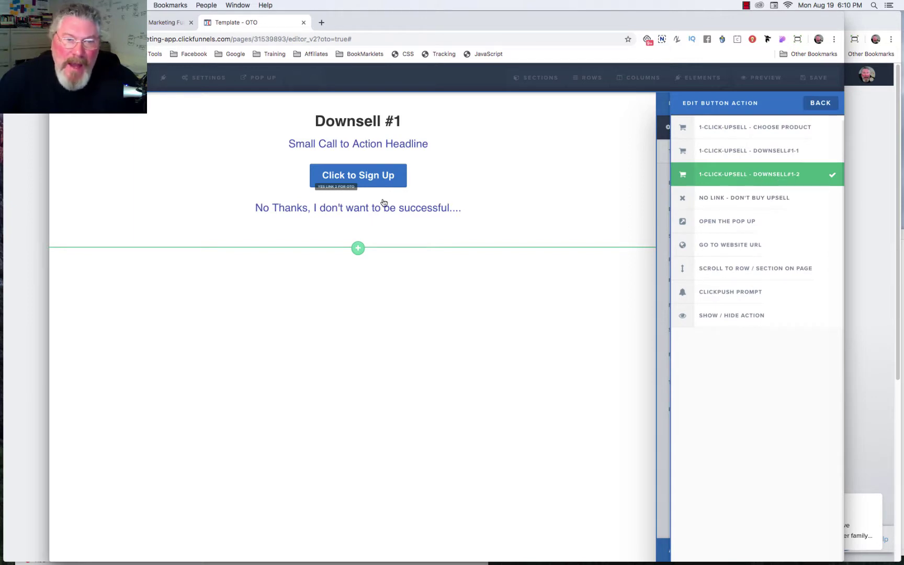
{"action": "left_click", "coordinate": [731, 151]}
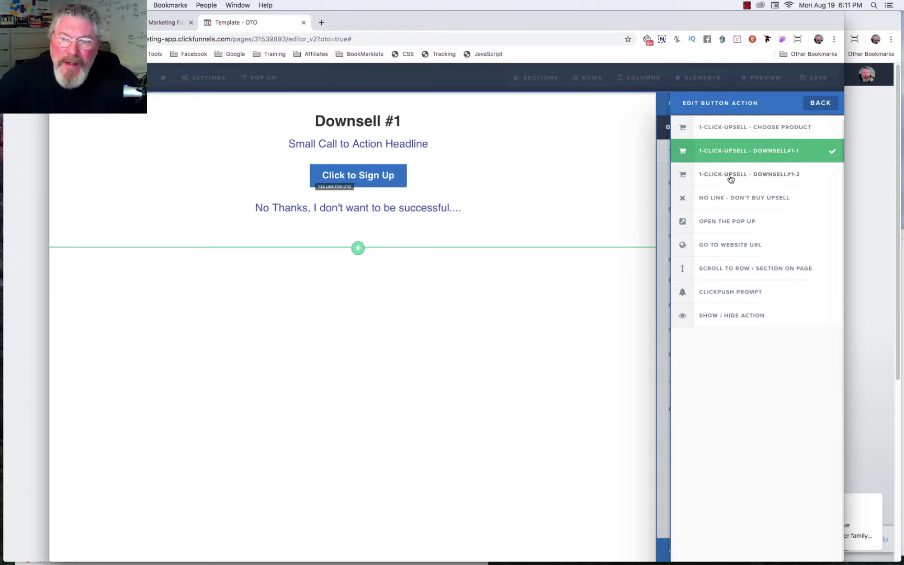
{"action": "left_click", "coordinate": [730, 178]}
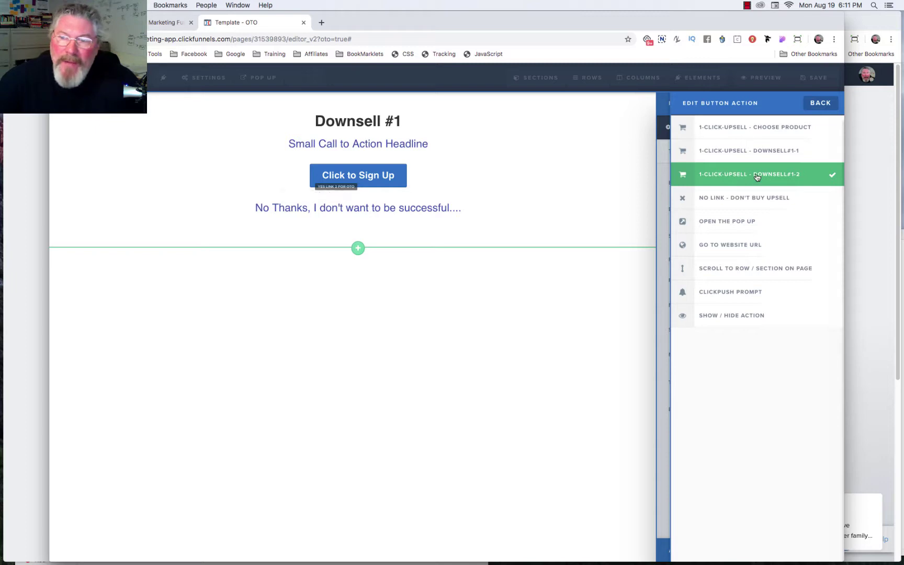
{"action": "left_click", "coordinate": [177, 185]}
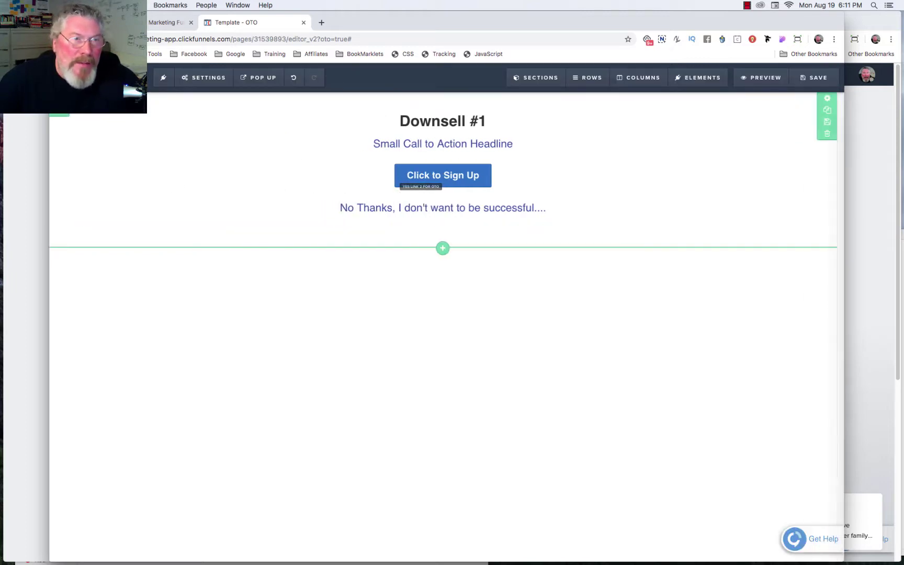
{"action": "key", "text": "super+w"}
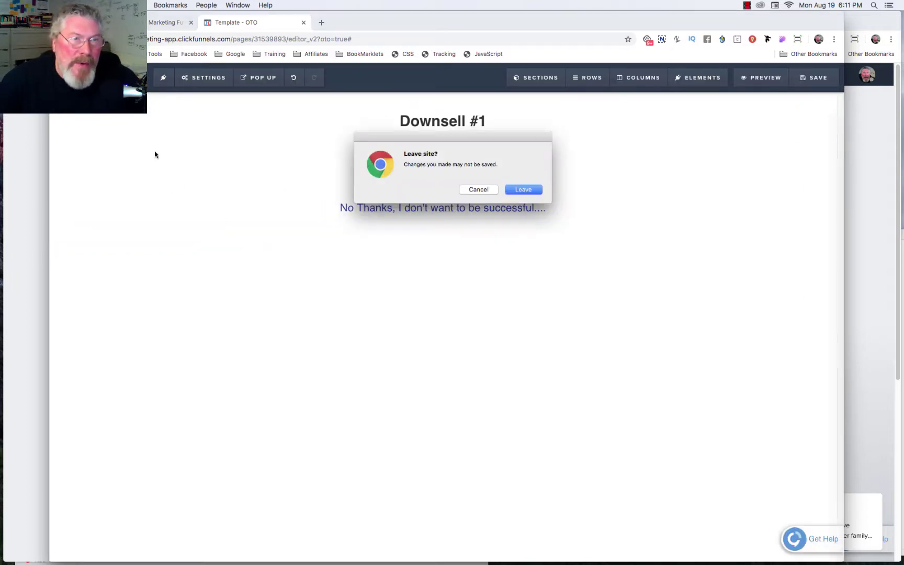
{"action": "left_click", "coordinate": [517, 193]}
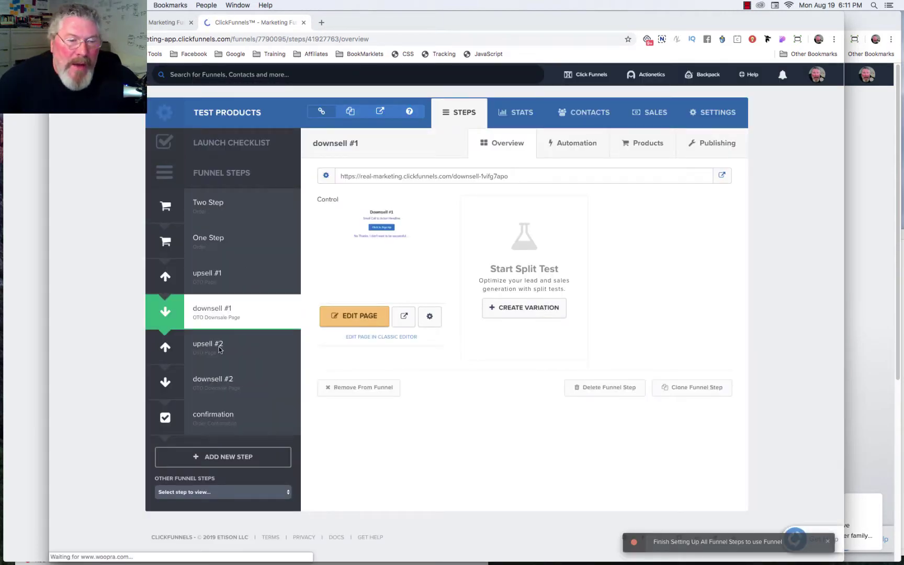
Step: In the upsell #1 step's automation, clear the delay hours of the "Hey Saw you didn't buy" email and update it
{"action": "left_click", "coordinate": [207, 277]}
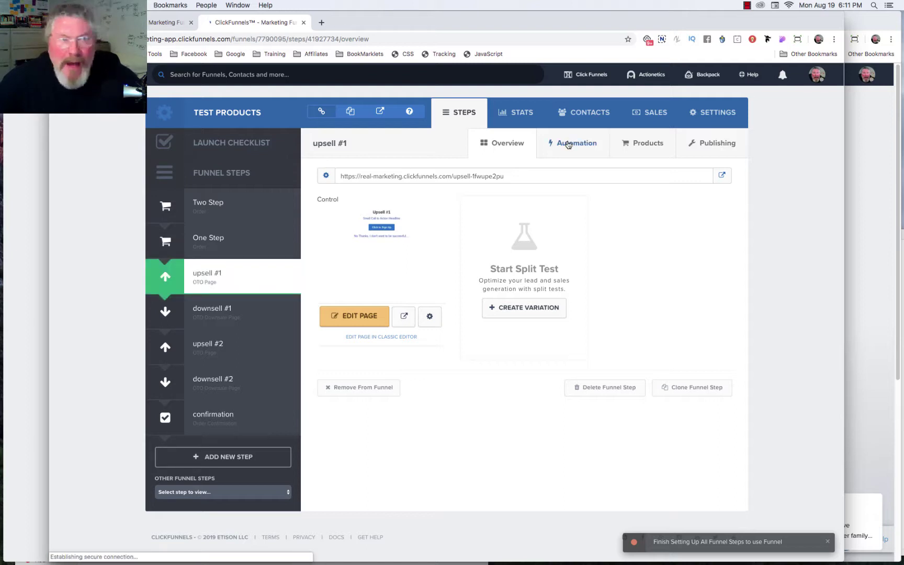
{"action": "left_click", "coordinate": [568, 145]}
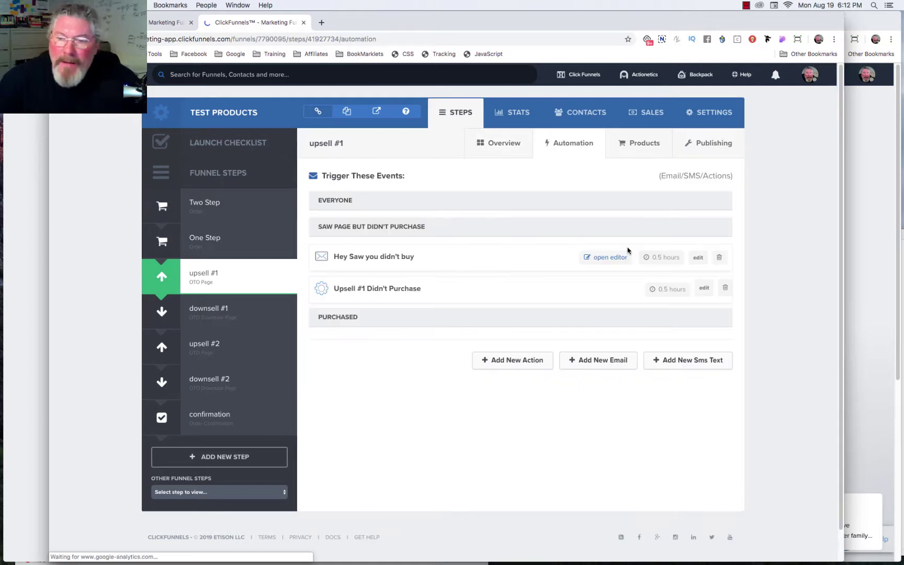
{"action": "left_click", "coordinate": [698, 259]}
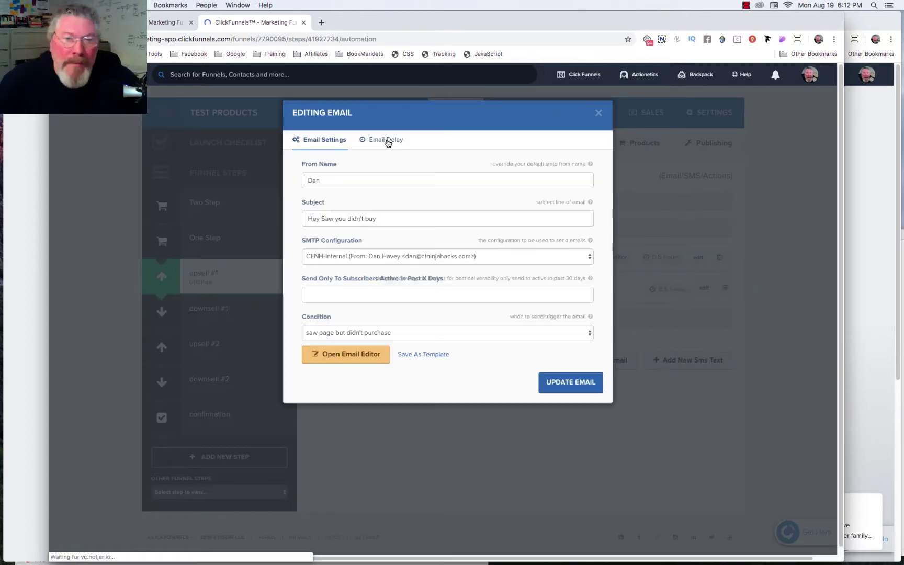
{"action": "left_click", "coordinate": [386, 141]}
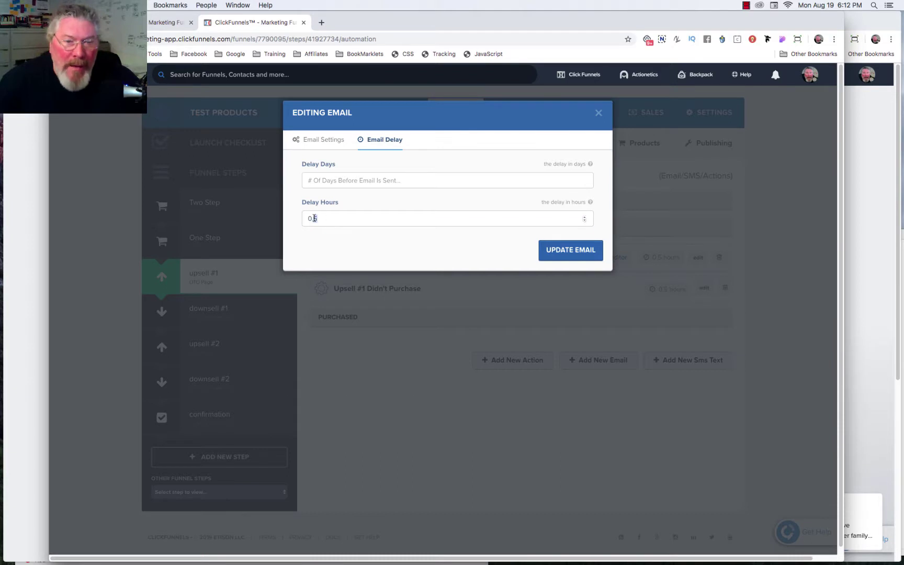
{"action": "left_click_drag", "start_coordinate": [313, 219], "coordinate": [307, 219]}
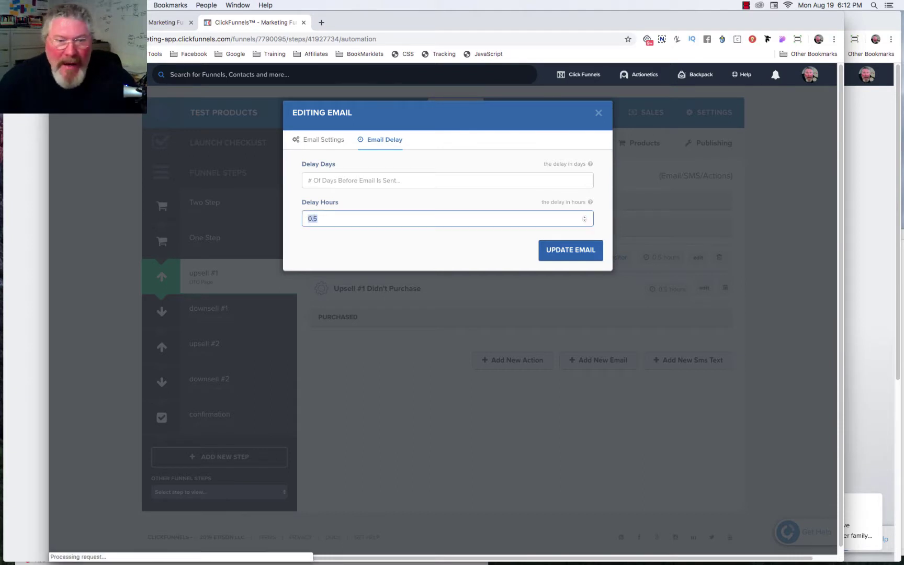
{"action": "key", "text": "BackSpace"}
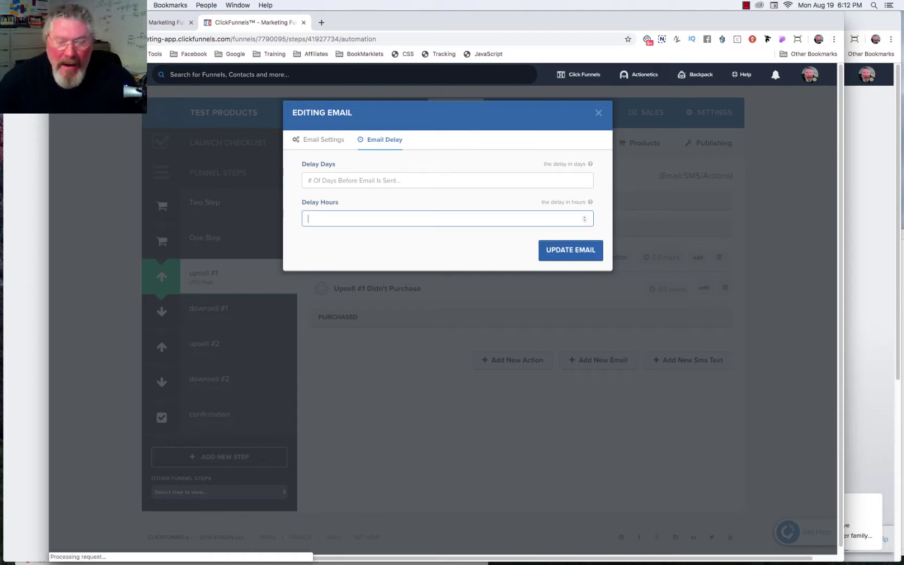
{"action": "left_click", "coordinate": [563, 251]}
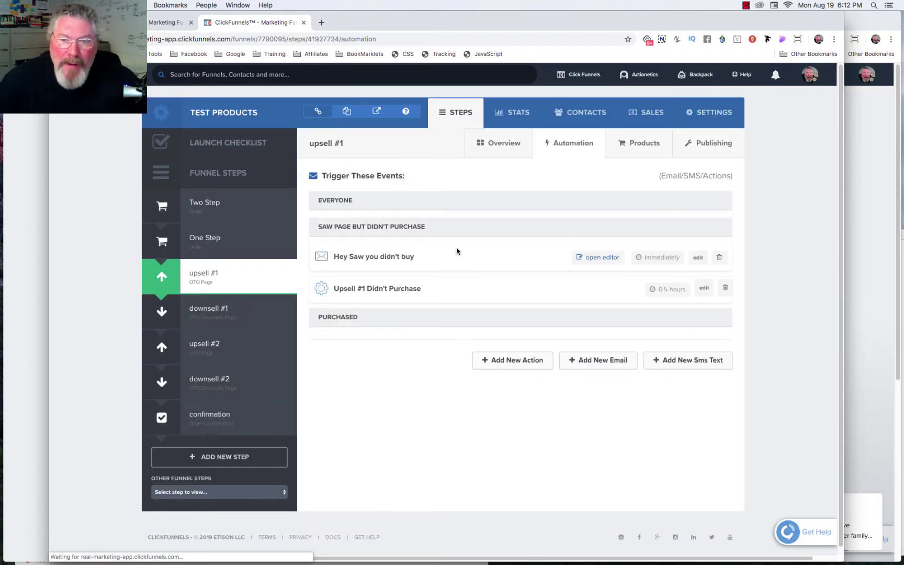
Step: Open the "Hey Saw you didn't buy" email and inspect the "My Awesome Text Element..." link's URL through its ?cf_uvid=#CF_UVID# parameter
{"action": "left_click", "coordinate": [588, 257]}
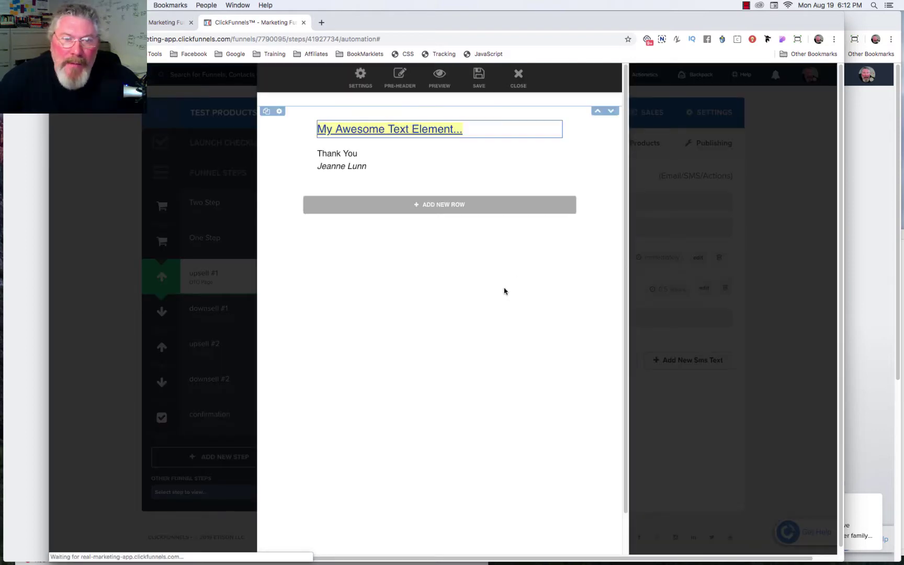
{"action": "left_click", "coordinate": [354, 132]}
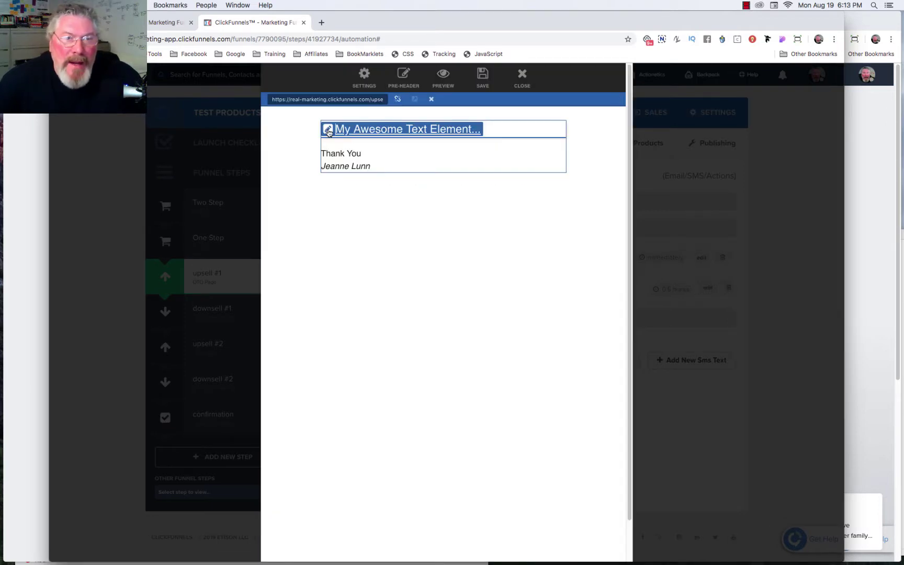
{"action": "left_click", "coordinate": [368, 100]}
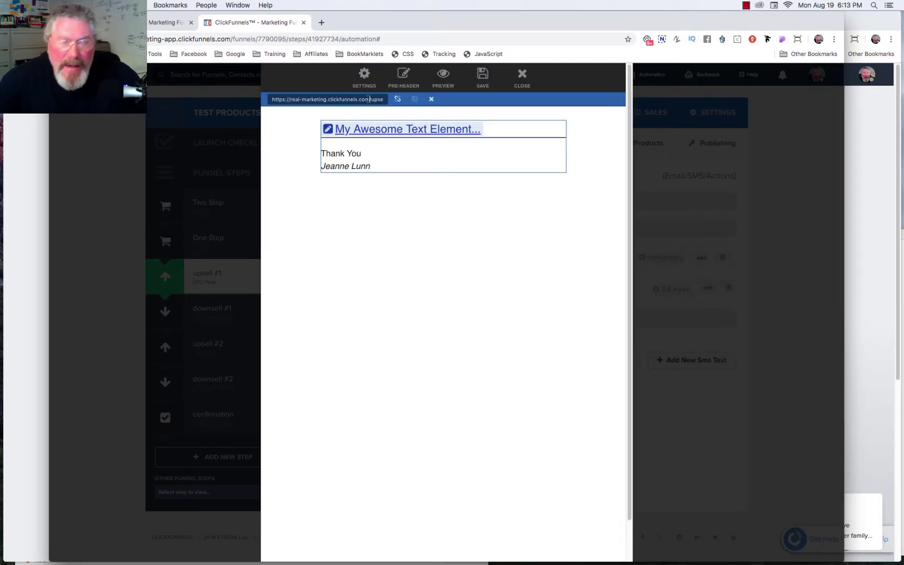
{"action": "key", "text": "End"}
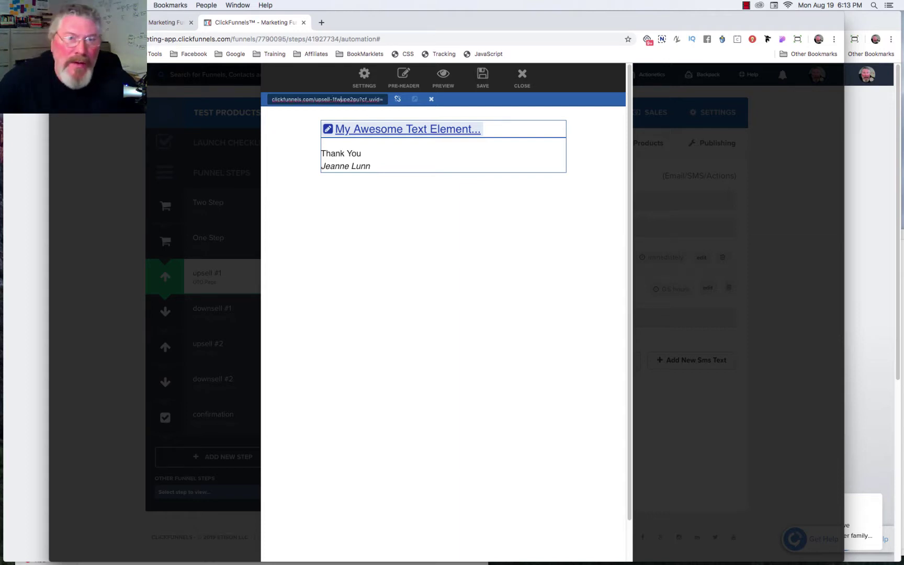
{"action": "type", "text": "#CF_UVID#"}
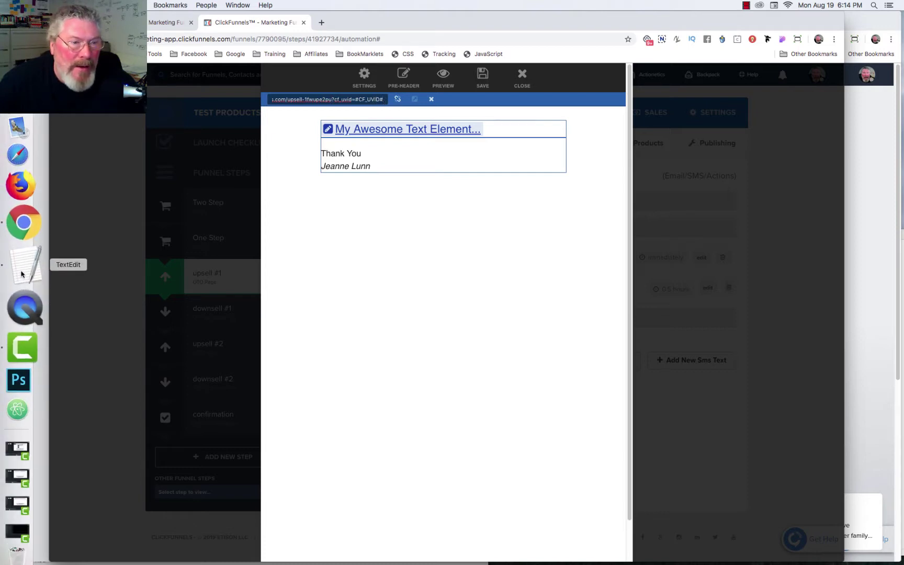
Step: Switch to TextEdit, highlight #CF_UVID# in the ?cf_uvid=#CF_UVID# parameter, and return to the browser to close the email editor
{"action": "left_click", "coordinate": [22, 273]}
{"action": "left_click", "coordinate": [697, 320]}
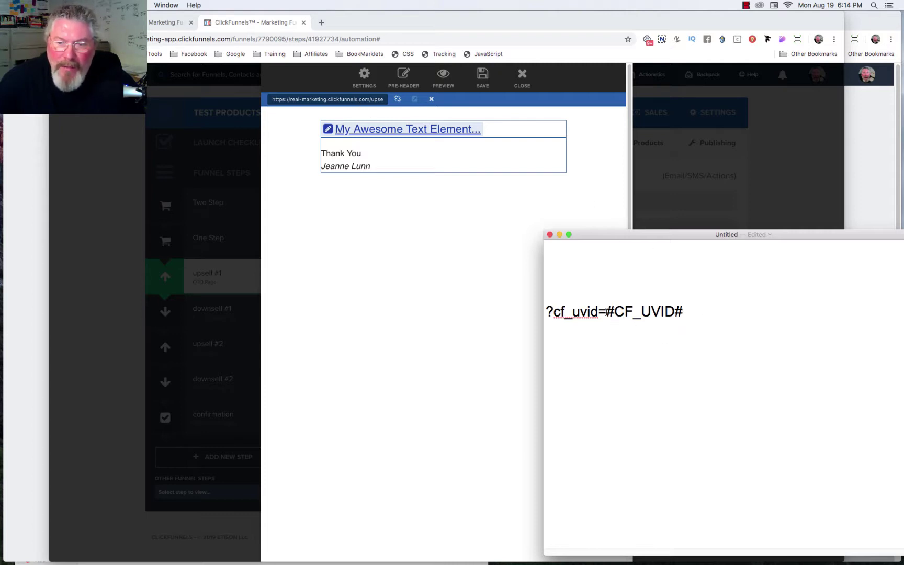
{"action": "left_click_drag", "start_coordinate": [607, 311], "coordinate": [685, 310]}
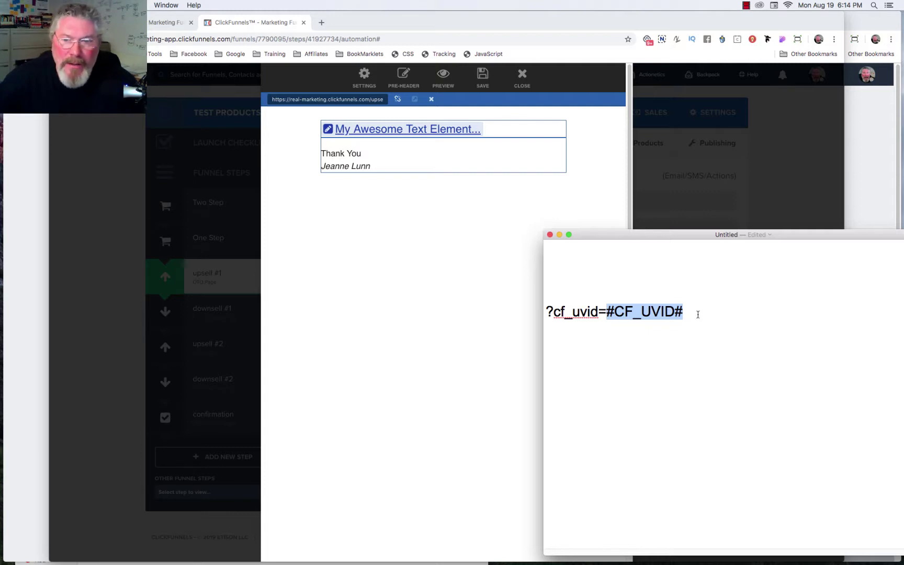
{"action": "left_click", "coordinate": [522, 76]}
{"action": "left_click", "coordinate": [521, 77]}
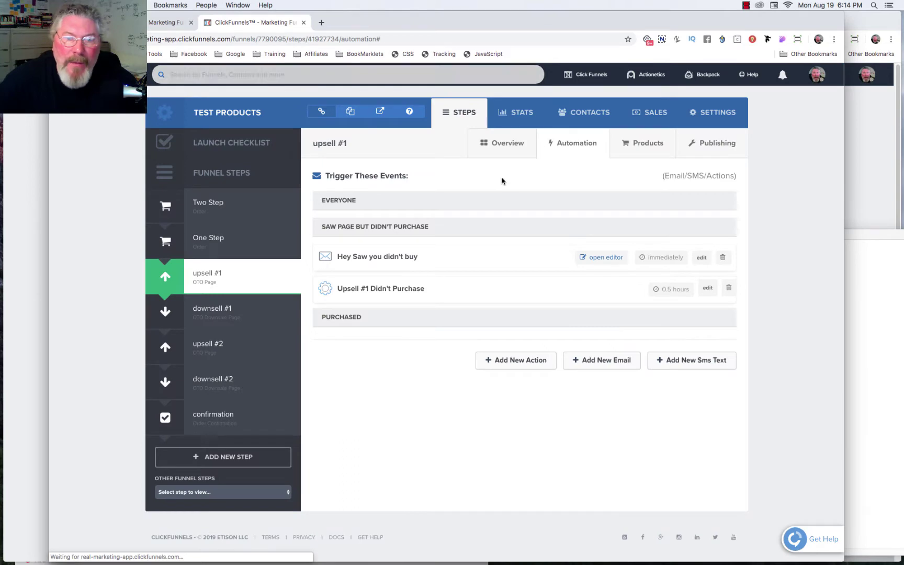
Step: Open the Test Products funnel's settings and turn on Stripe's test mode
{"action": "left_click", "coordinate": [716, 115]}
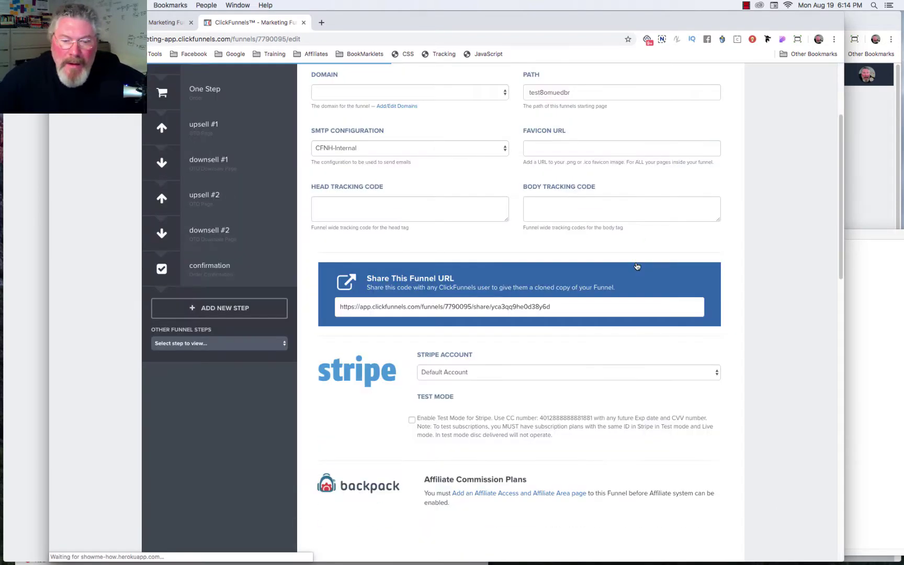
{"action": "scroll", "coordinate": [439, 288], "scroll_direction": "down", "scroll_amount": 2}
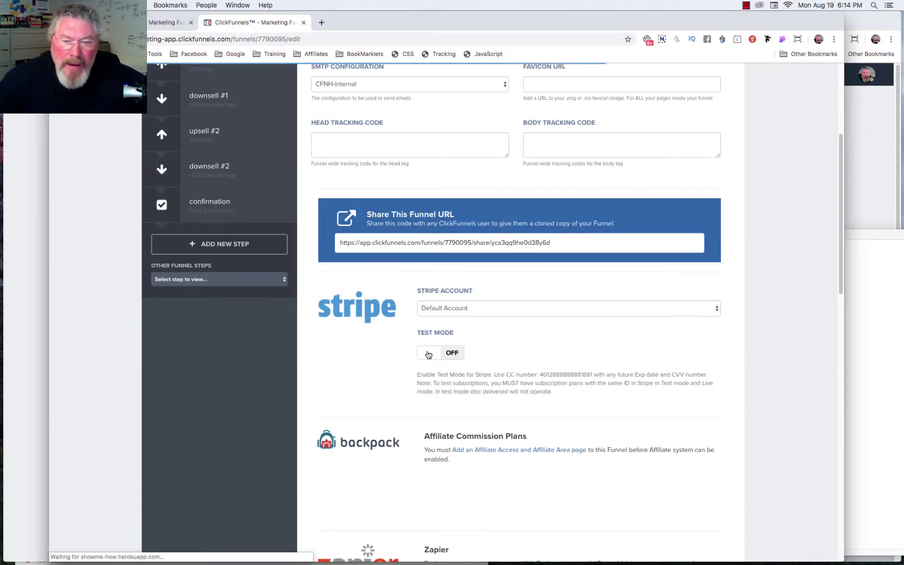
{"action": "left_click", "coordinate": [438, 353]}
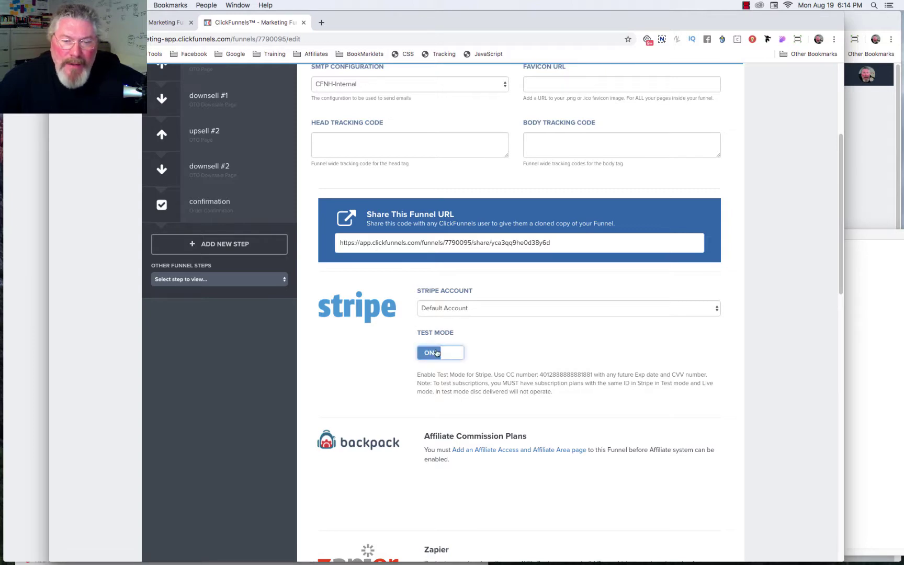
Step: Save the funnel settings, and open the Two Step order page to copy the Stripe test card number from its banner
{"action": "scroll", "coordinate": [578, 343], "scroll_direction": "down", "scroll_amount": 10}
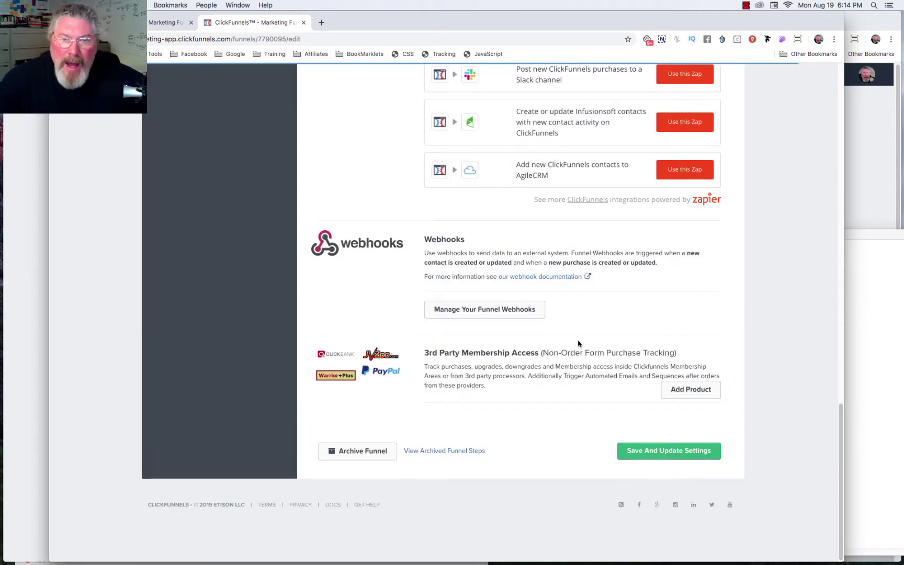
{"action": "left_click", "coordinate": [653, 486]}
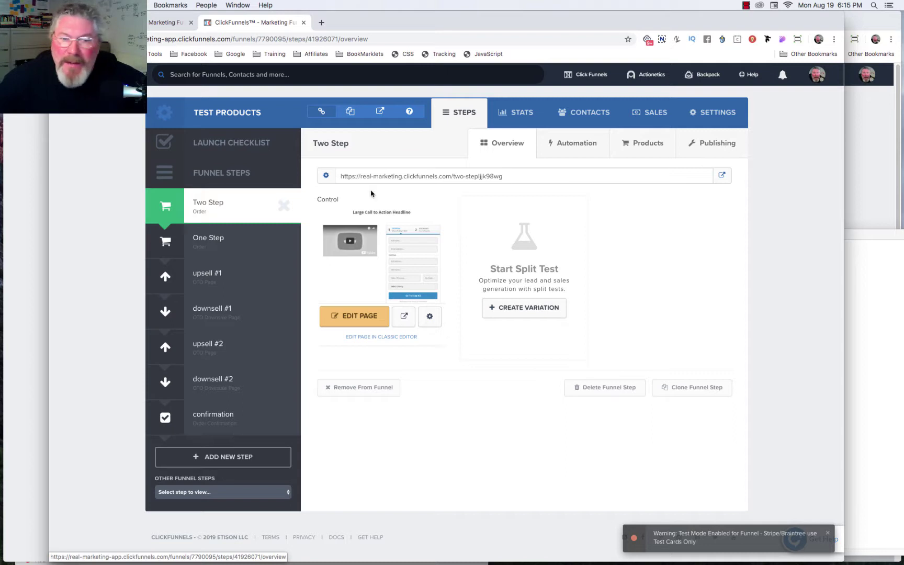
{"action": "left_click", "coordinate": [722, 177]}
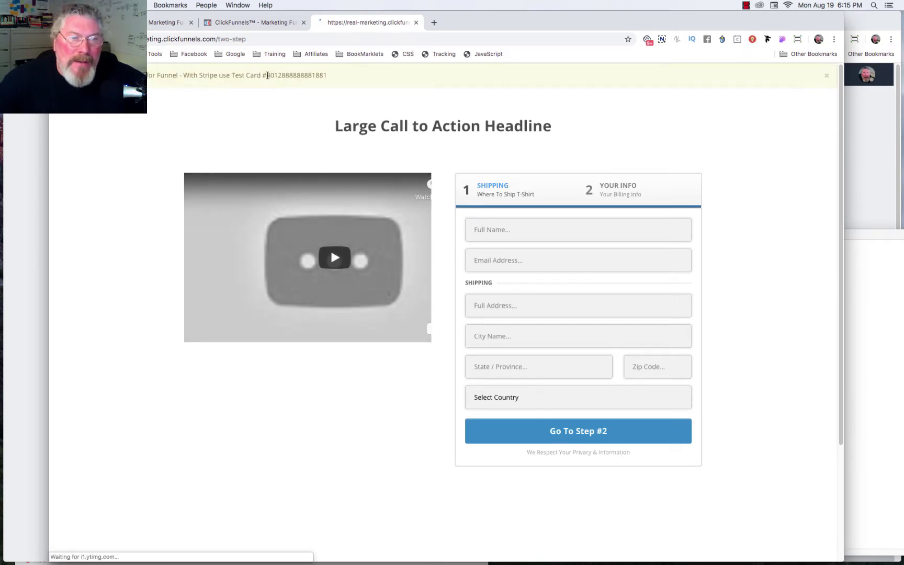
{"action": "left_click_drag", "start_coordinate": [267, 76], "coordinate": [333, 79]}
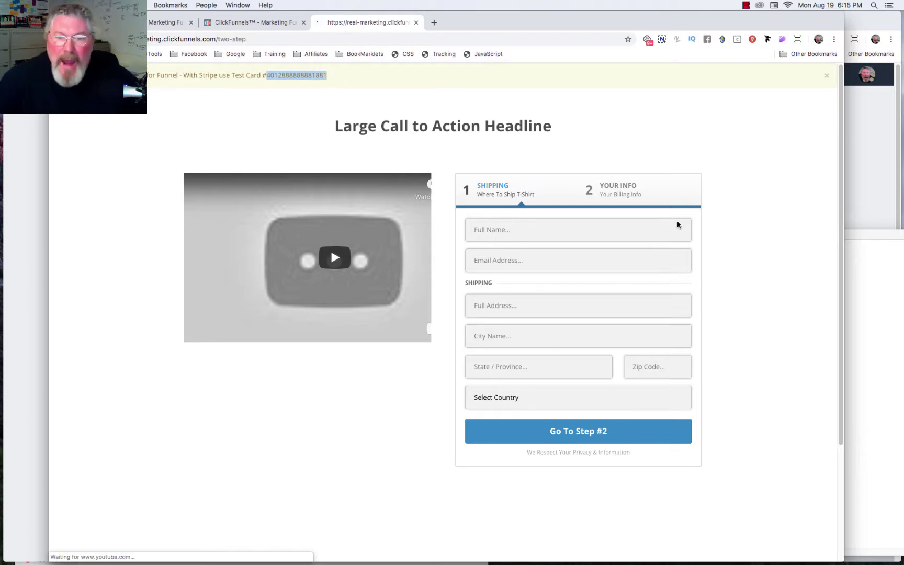
Step: Fill in the shipping form with a saved contact's name, email and address, and continue to step #2
{"action": "left_click", "coordinate": [526, 231]}
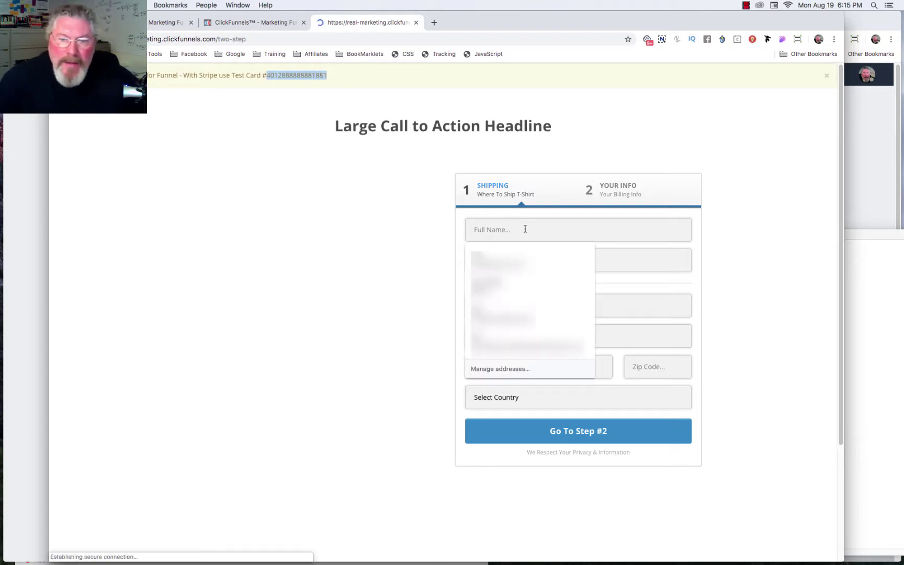
{"action": "left_click", "coordinate": [476, 255]}
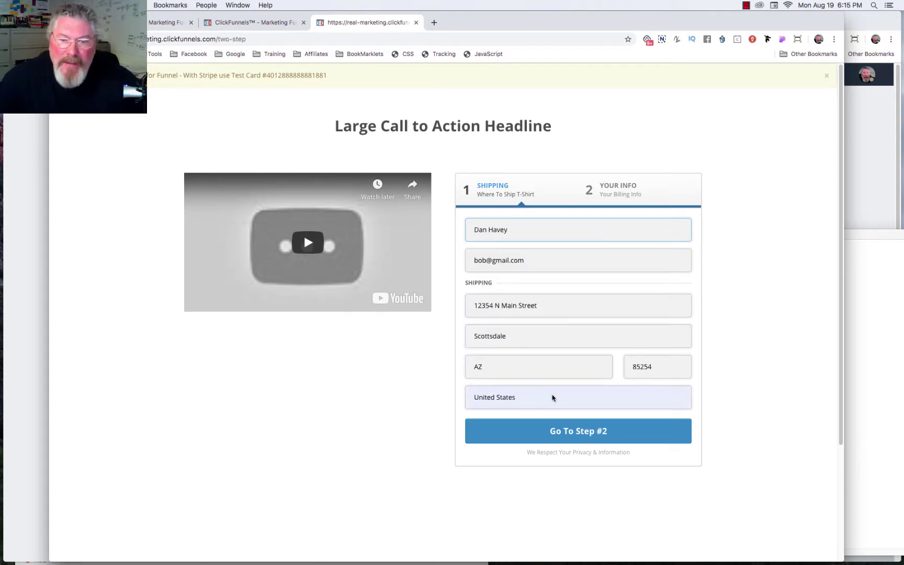
{"action": "left_click", "coordinate": [571, 432]}
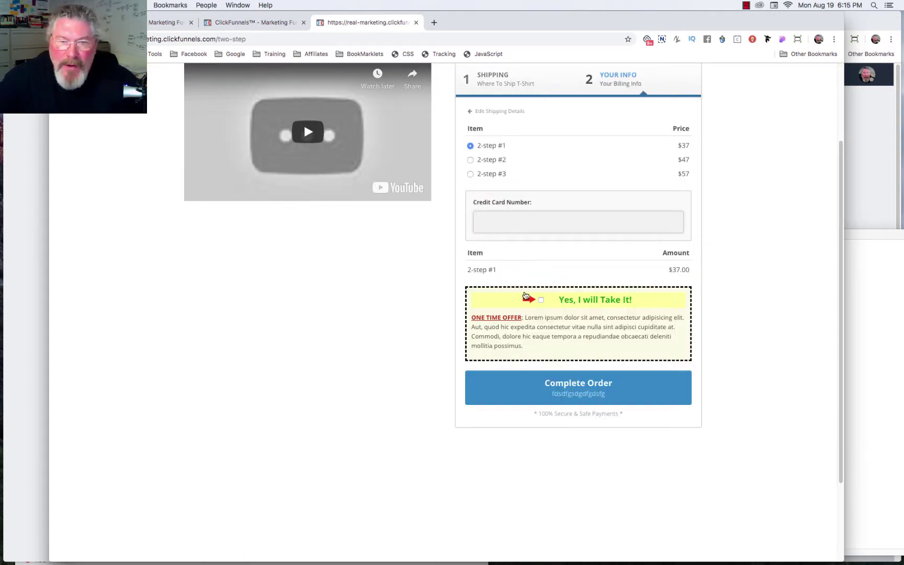
Step: Switch repeatedly between 2-step #1, 2-step #2 and 2-step #3 to compare their order summaries, finishing on 2-step #3
{"action": "scroll", "coordinate": [572, 161], "scroll_direction": "up", "scroll_amount": 1}
{"action": "scroll", "coordinate": [572, 160], "scroll_direction": "up", "scroll_amount": 3}
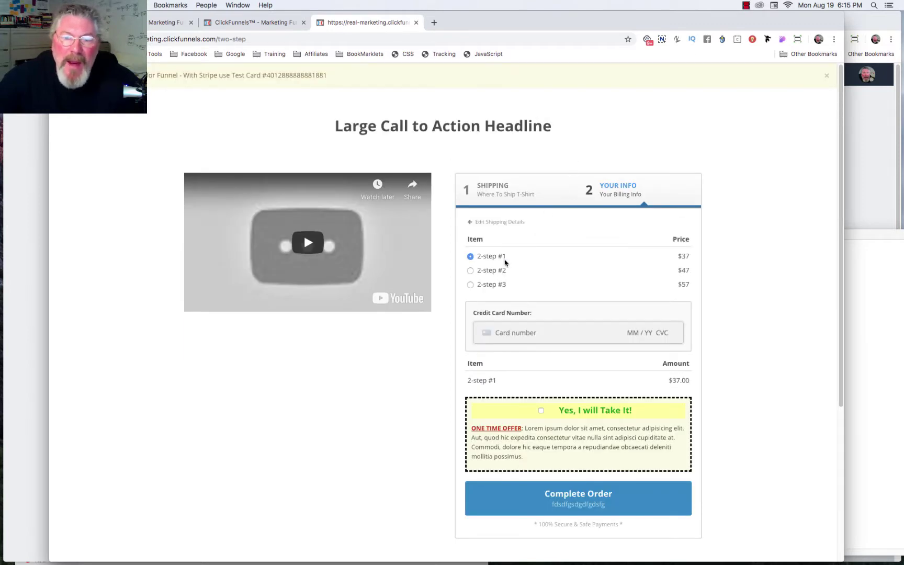
{"action": "left_click", "coordinate": [472, 272]}
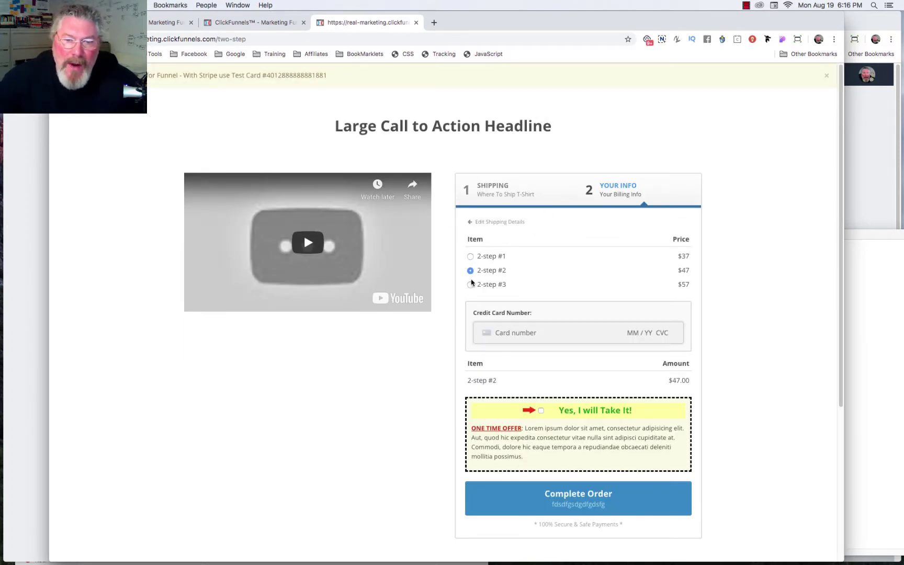
{"action": "left_click", "coordinate": [471, 284]}
{"action": "left_click", "coordinate": [471, 271]}
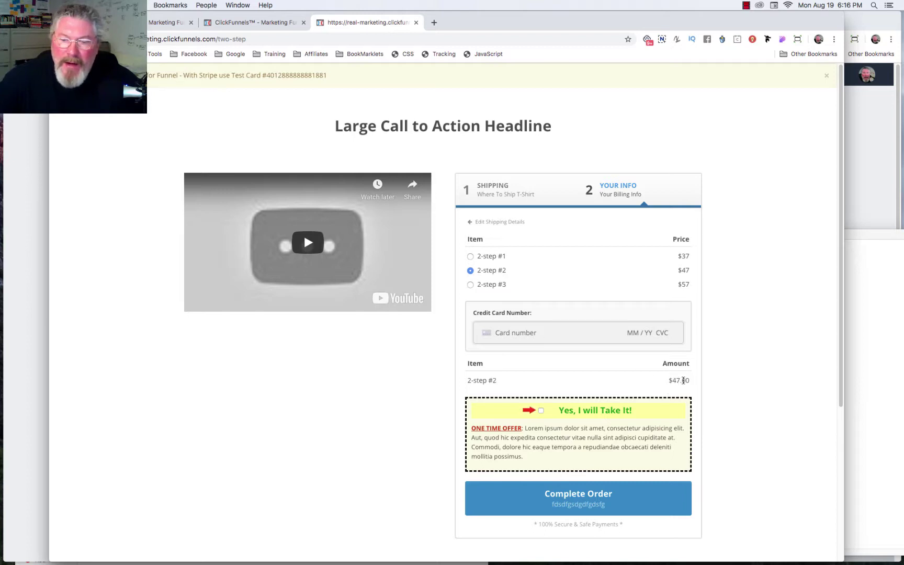
{"action": "left_click", "coordinate": [493, 258]}
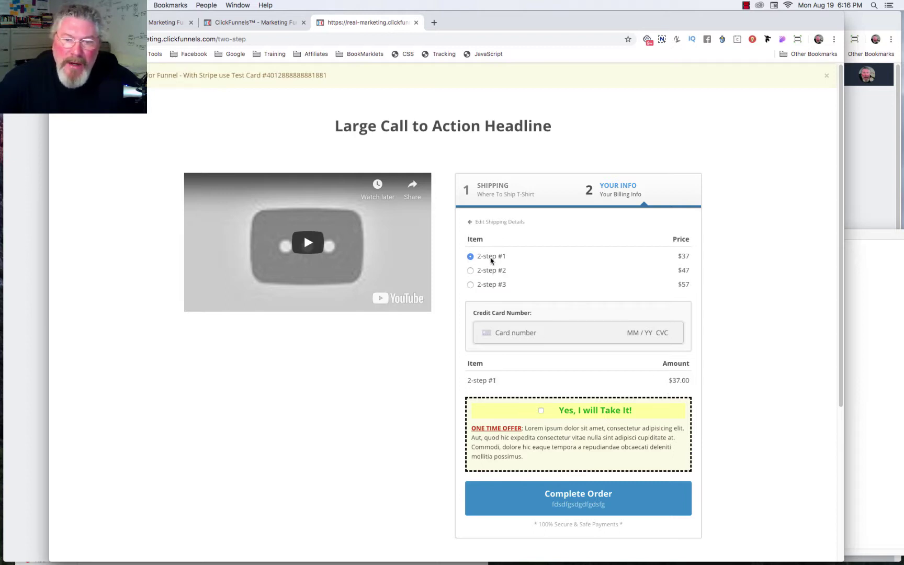
{"action": "left_click", "coordinate": [493, 272]}
{"action": "left_click", "coordinate": [491, 286]}
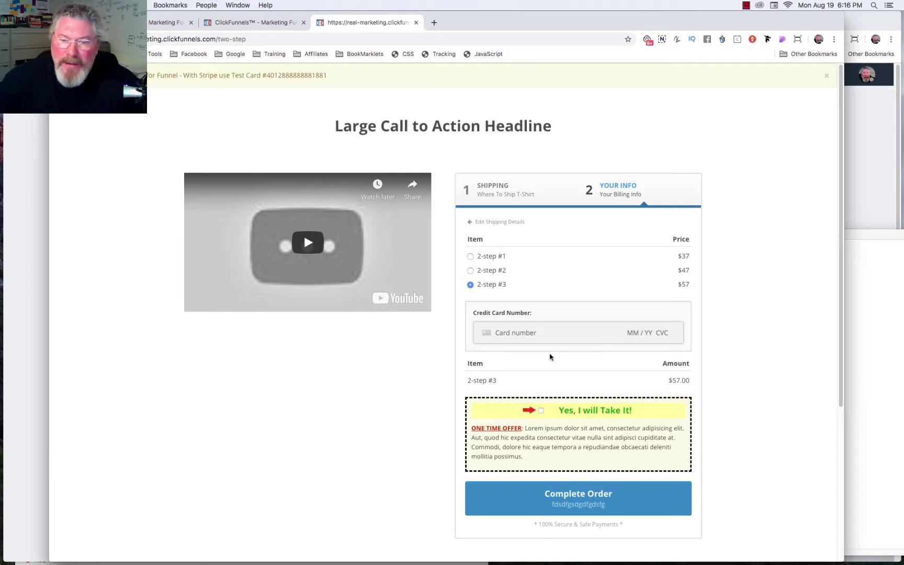
Step: Toggle the "Yes, I will Take It!" order bump on and off, and return the product choice to 2-step #1
{"action": "left_click", "coordinate": [541, 411]}
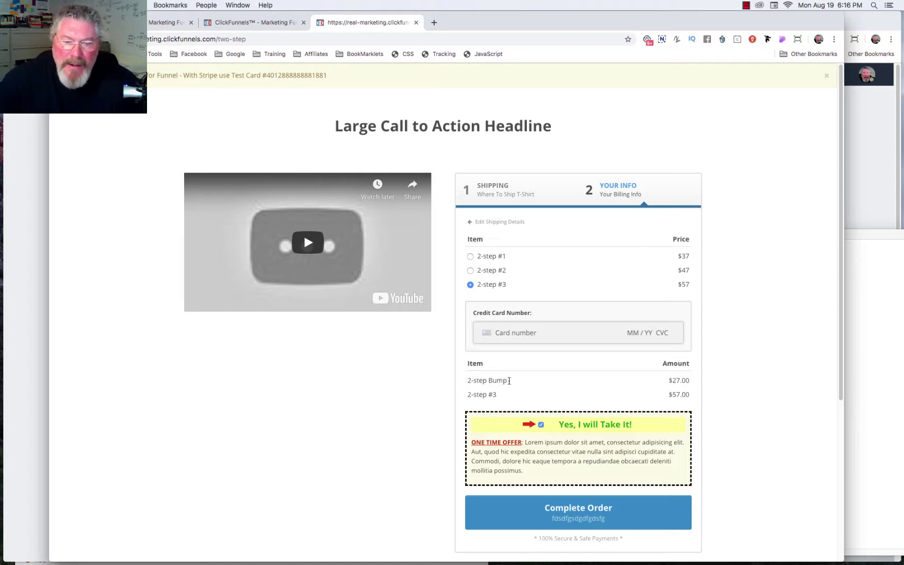
{"action": "left_click", "coordinate": [539, 424]}
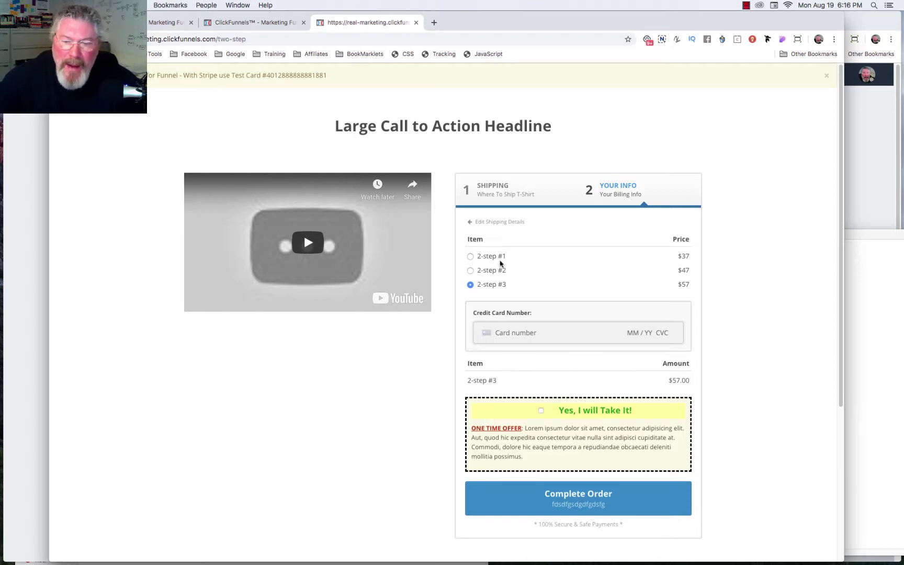
{"action": "left_click", "coordinate": [494, 271]}
{"action": "left_click", "coordinate": [493, 257]}
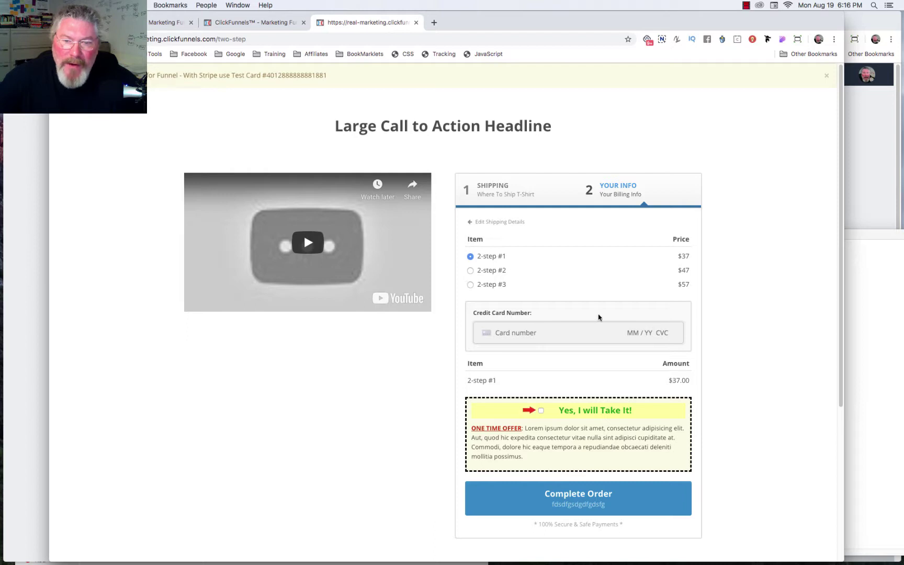
Step: Enter the test card number in the billing form and try to complete the order without an expiry date or CVC
{"action": "left_click", "coordinate": [525, 329]}
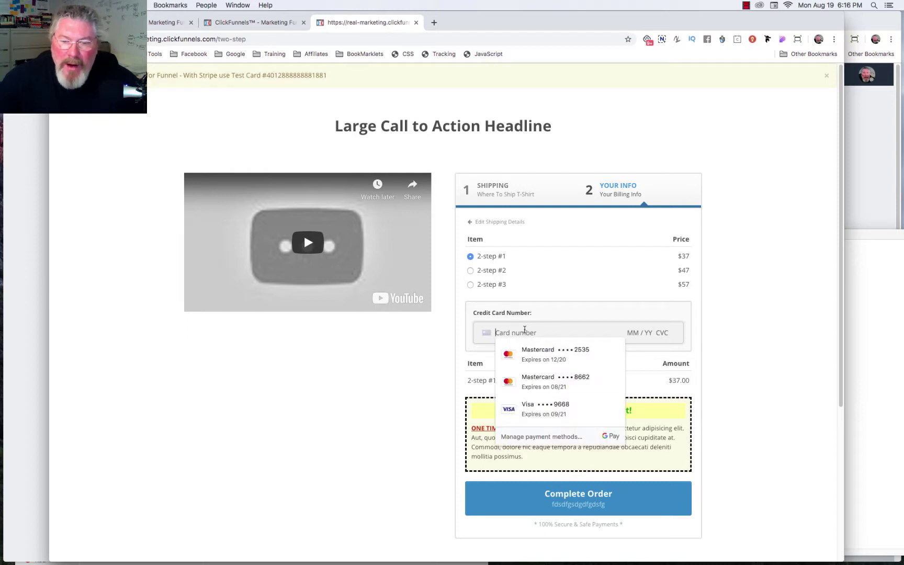
{"action": "key", "text": "super+v"}
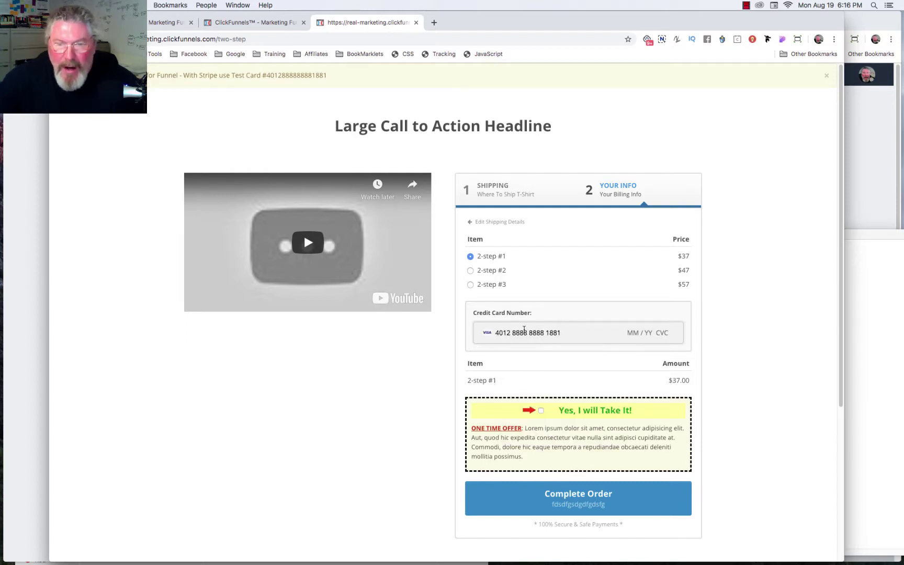
{"action": "left_click", "coordinate": [568, 498]}
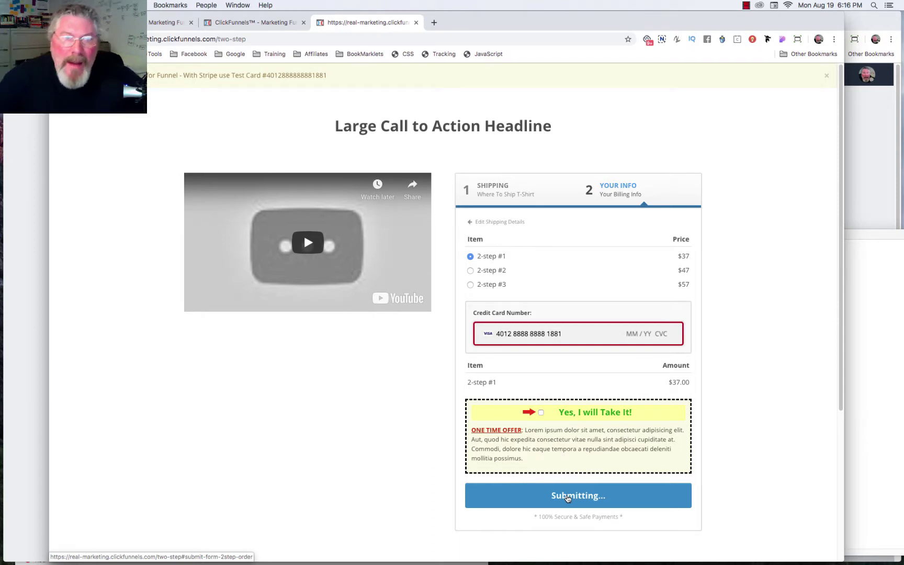
Step: Set the card expiry to 08/20, enter the CVC code and submit the two-step order
{"action": "left_click", "coordinate": [629, 333]}
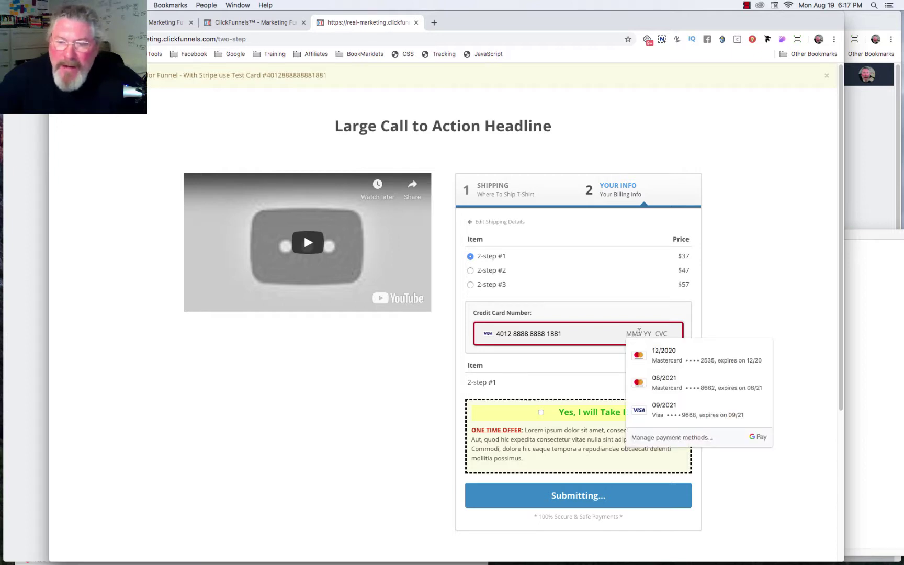
{"action": "type", "text": "0"}
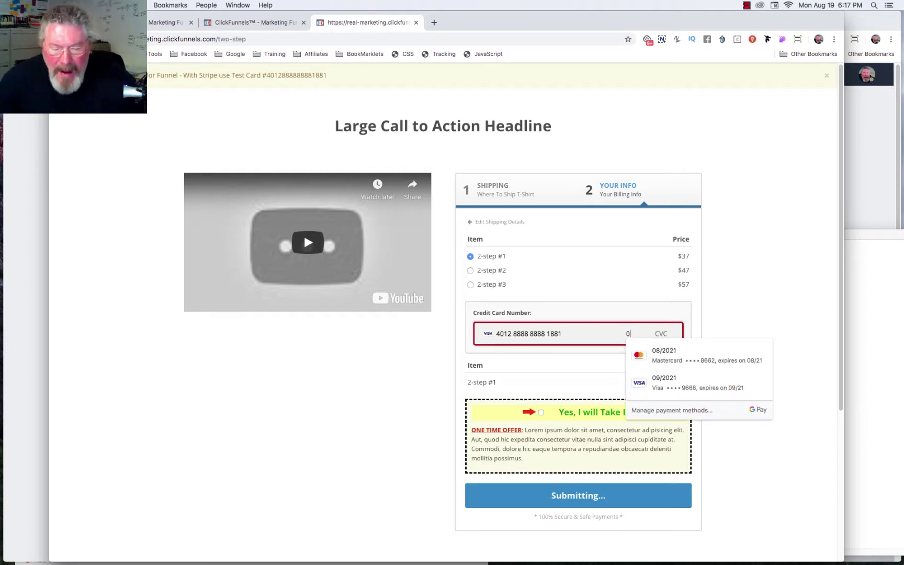
{"action": "type", "text": "8 / "}
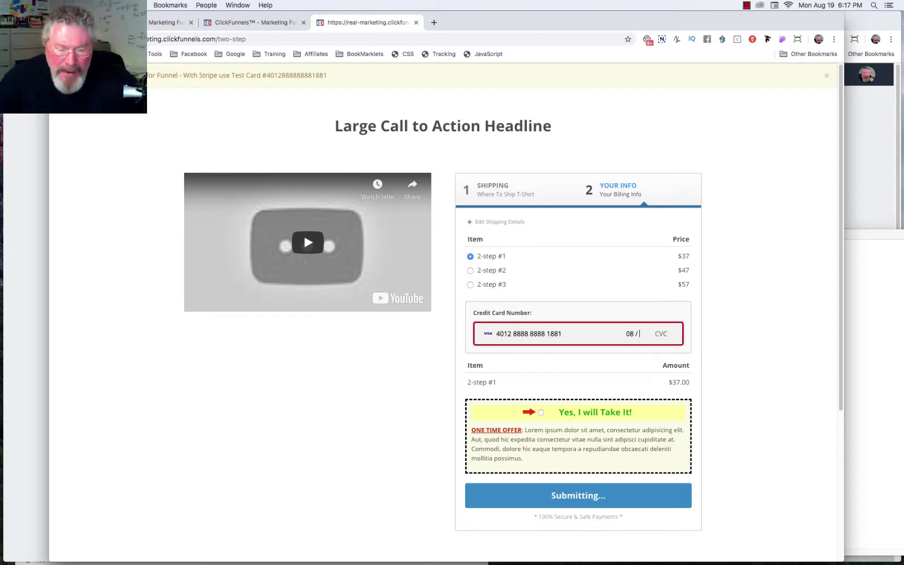
{"action": "type", "text": "20 "}
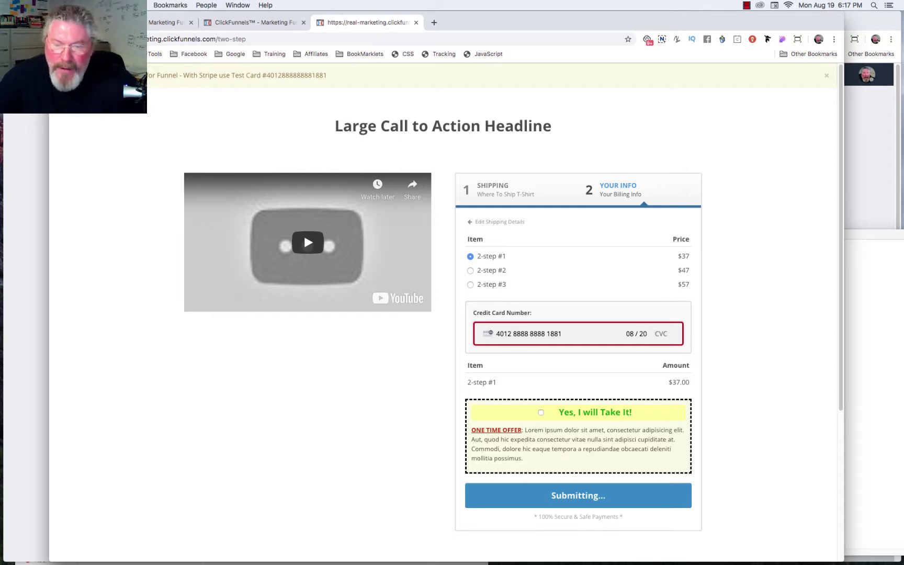
{"action": "type", "text": "454"}
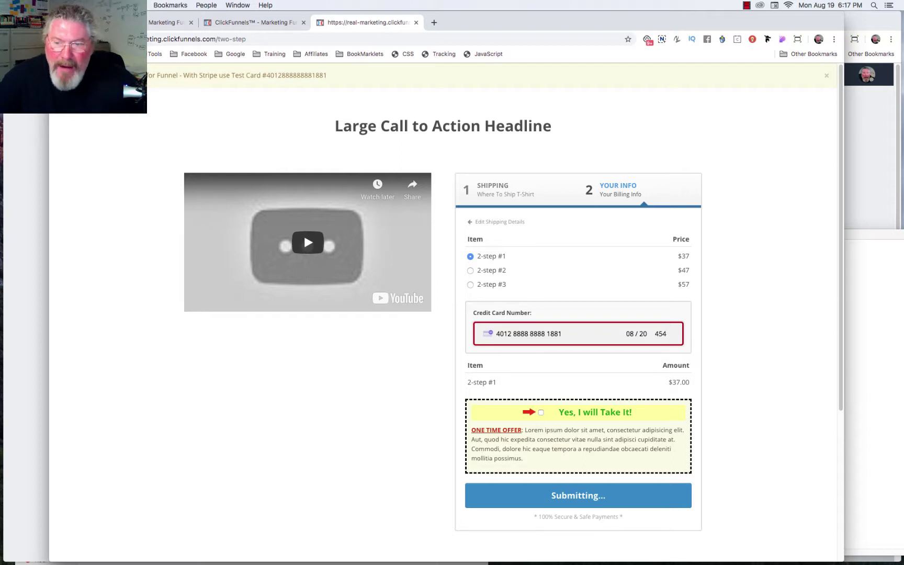
{"action": "left_click", "coordinate": [583, 501]}
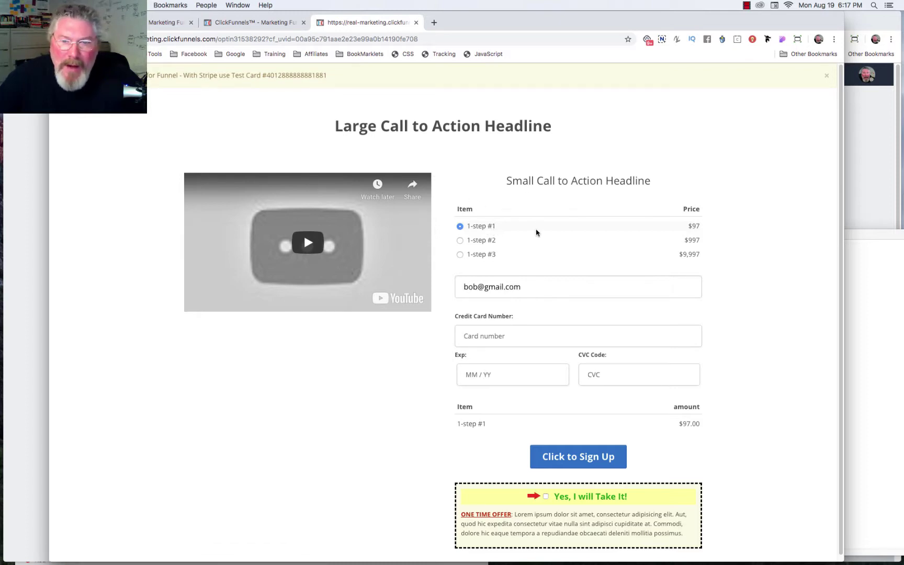
Step: Toggle the one-step order bump on and off, and replace the order form's email with a different saved email address
{"action": "left_click", "coordinate": [546, 497]}
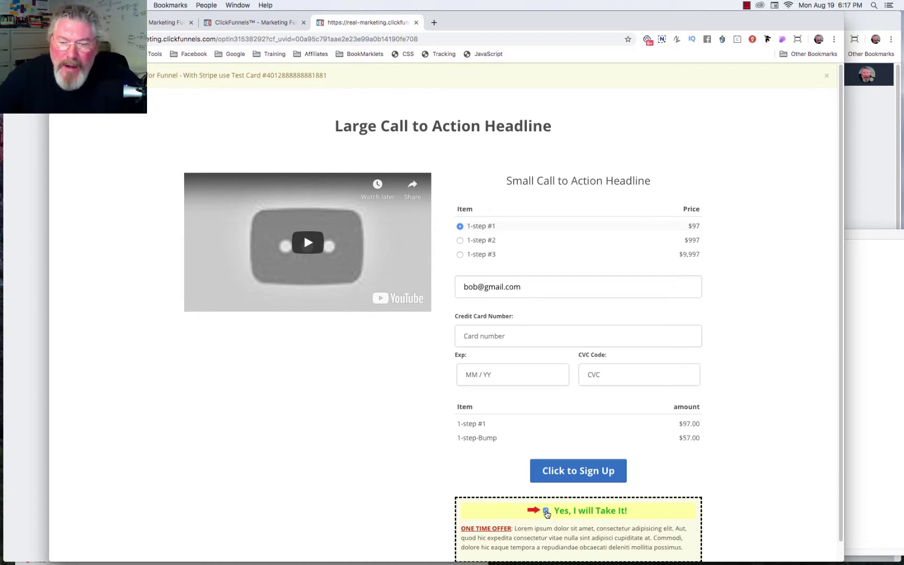
{"action": "left_click", "coordinate": [546, 512]}
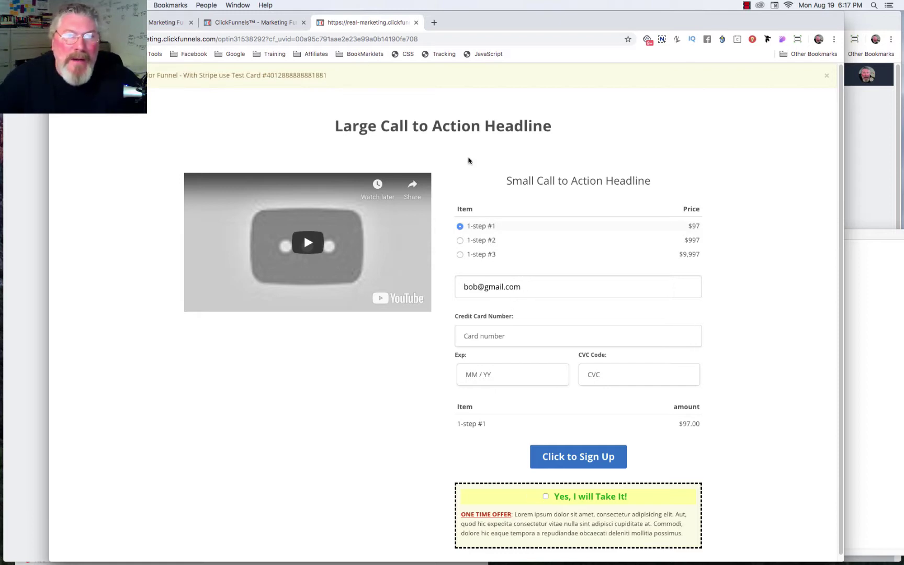
{"action": "left_click_drag", "start_coordinate": [526, 288], "coordinate": [456, 287]}
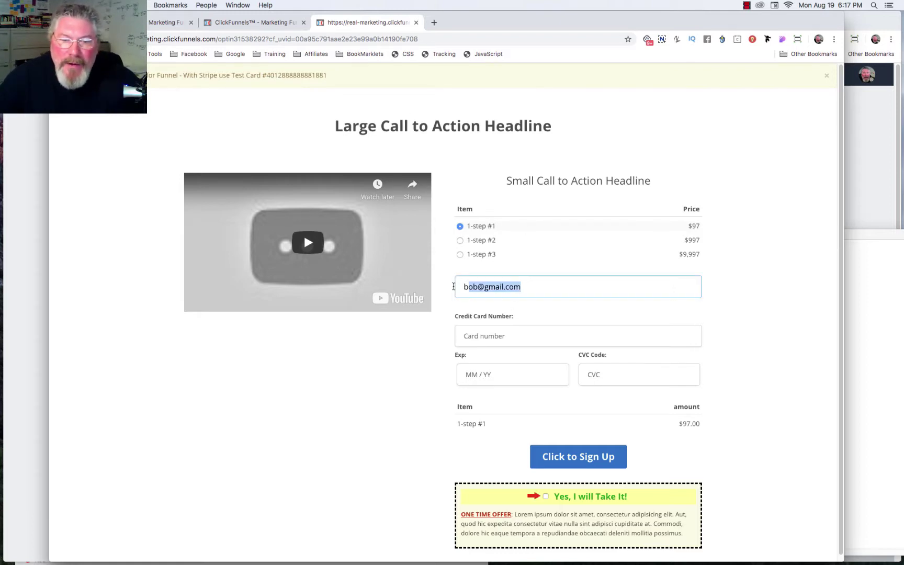
{"action": "key", "text": "BackSpace"}
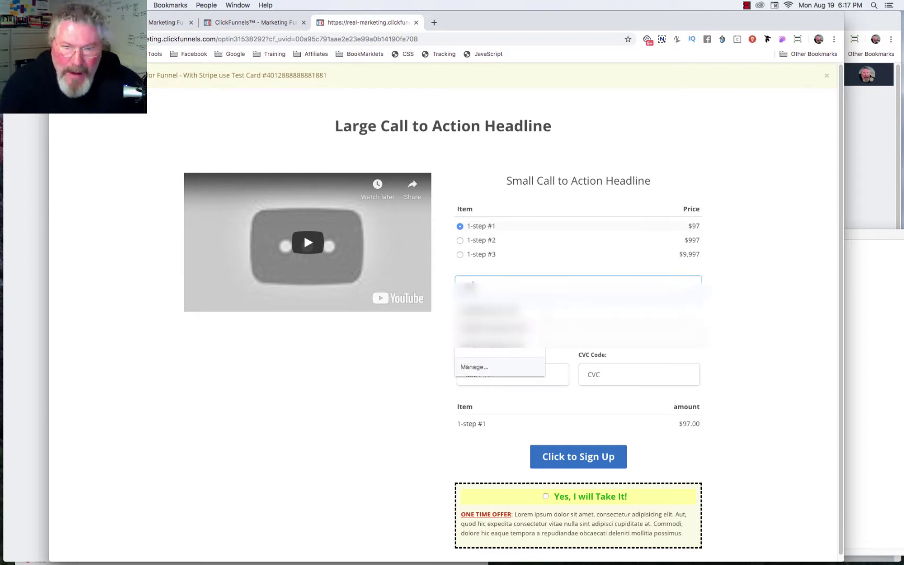
{"action": "left_click", "coordinate": [504, 310]}
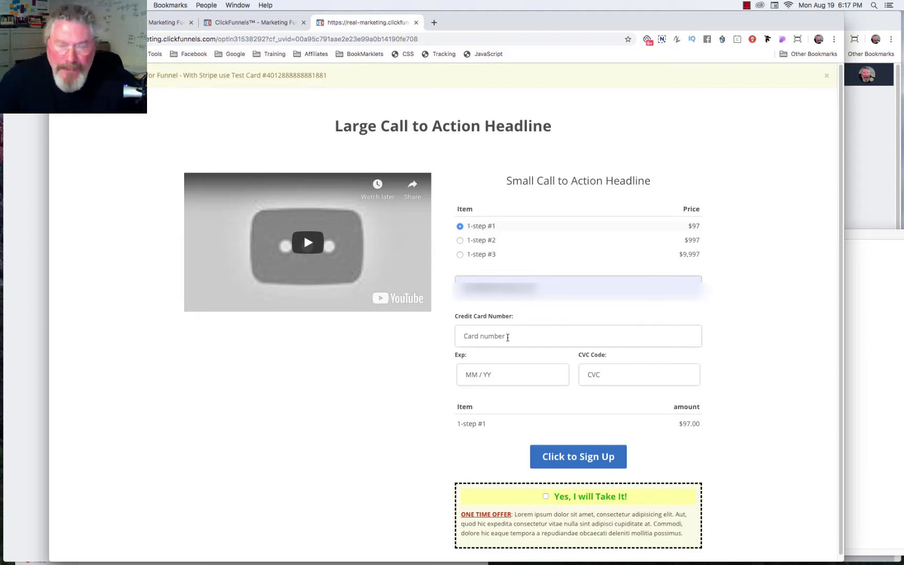
Step: Enter the test card number, expiry 08/21 and CVC code for 1-step #1, and submit the one-step order
{"action": "left_click", "coordinate": [508, 337]}
{"action": "key", "text": "ctrl+v"}
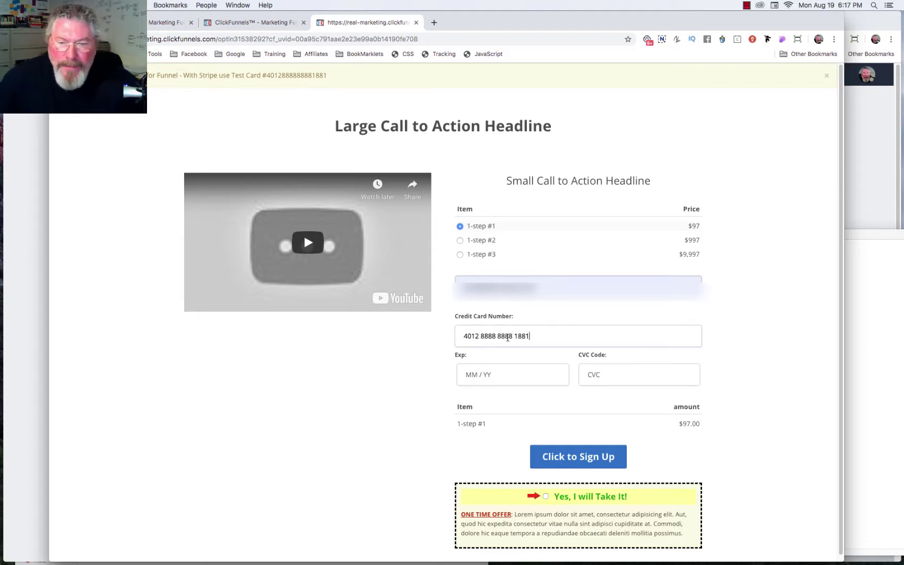
{"action": "left_click", "coordinate": [502, 372]}
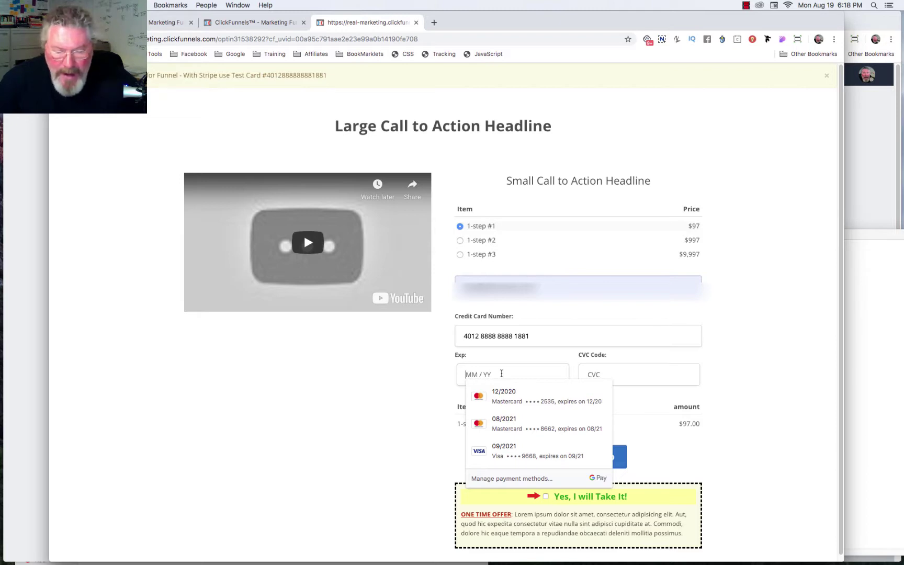
{"action": "type", "text": "0"}
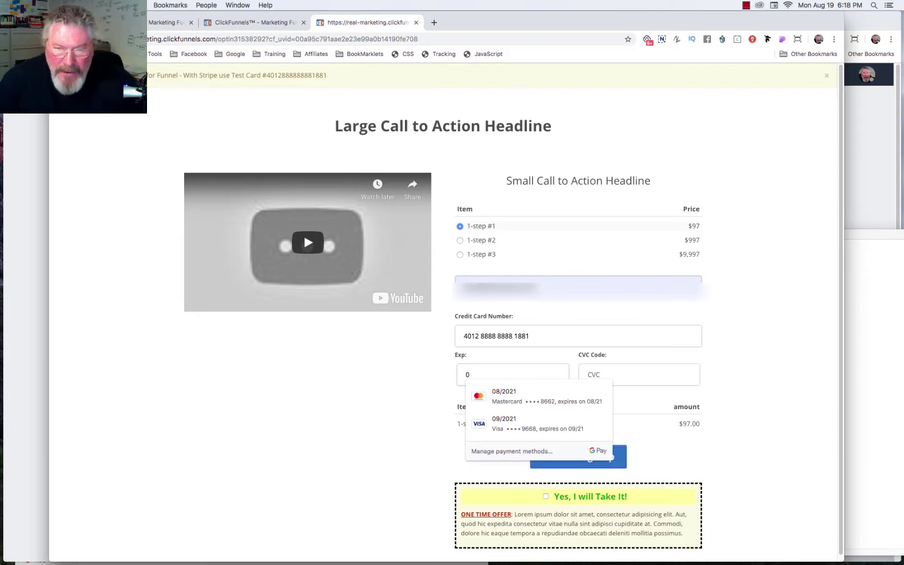
{"action": "type", "text": "8 /21"}
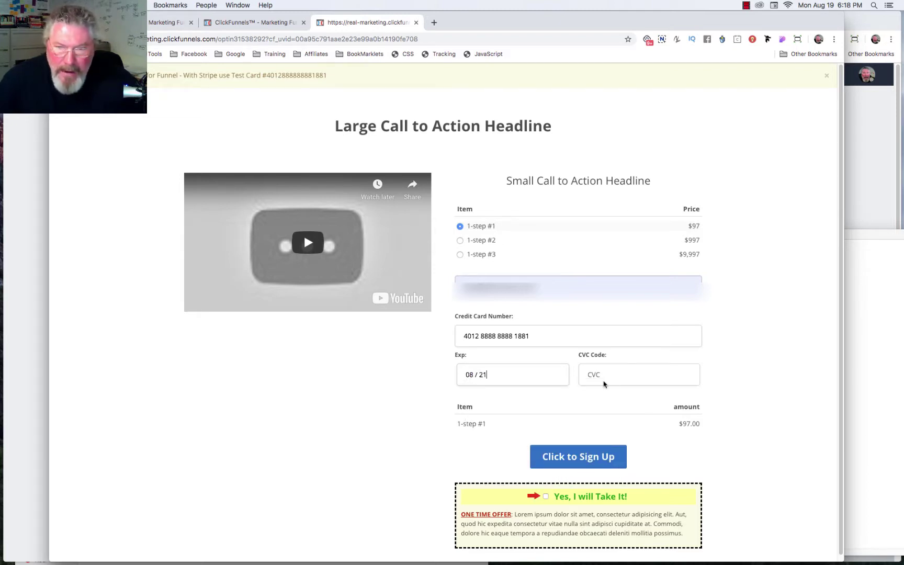
{"action": "type", "text": "555"}
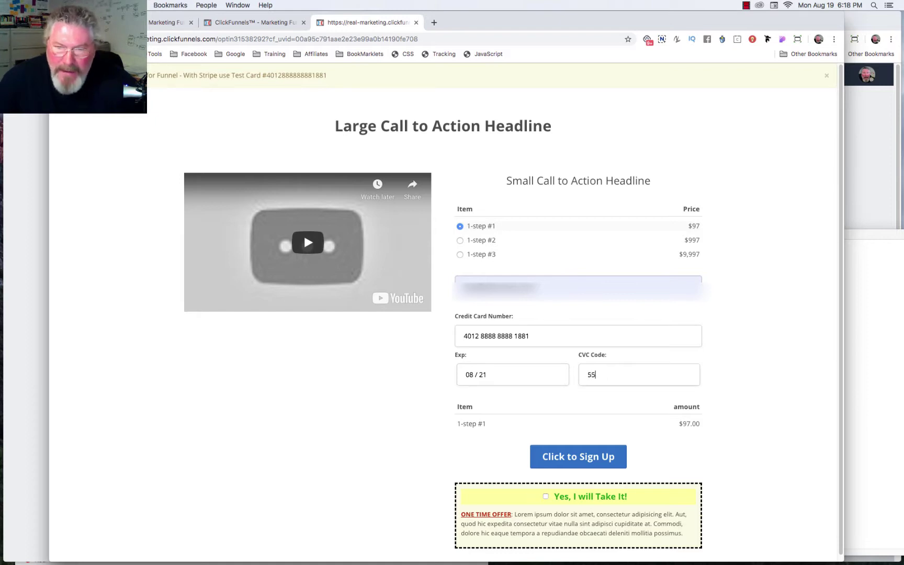
{"action": "left_click", "coordinate": [577, 456]}
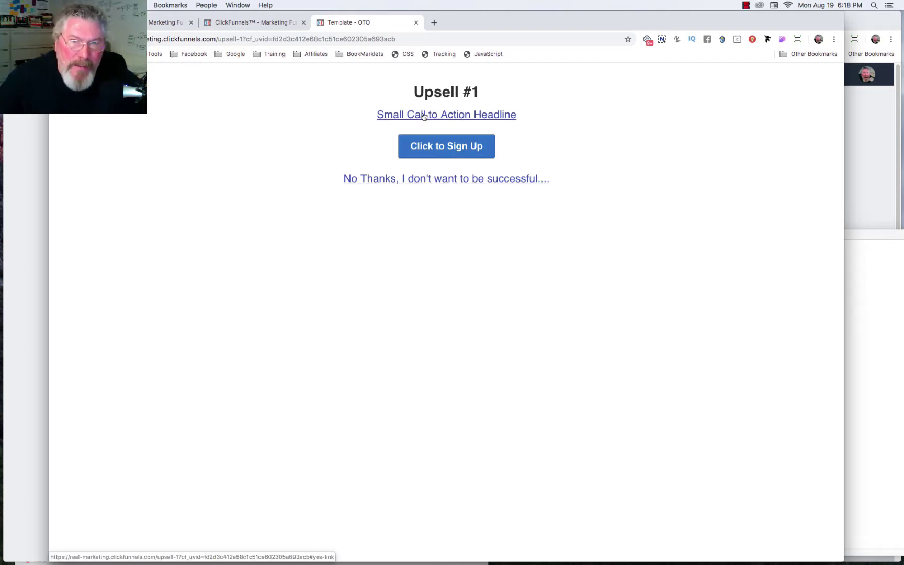
Step: Decline both upsells and accept both downsells, and open the 1-step #1 purchase access link on the order confirmation page
{"action": "left_click", "coordinate": [418, 179]}
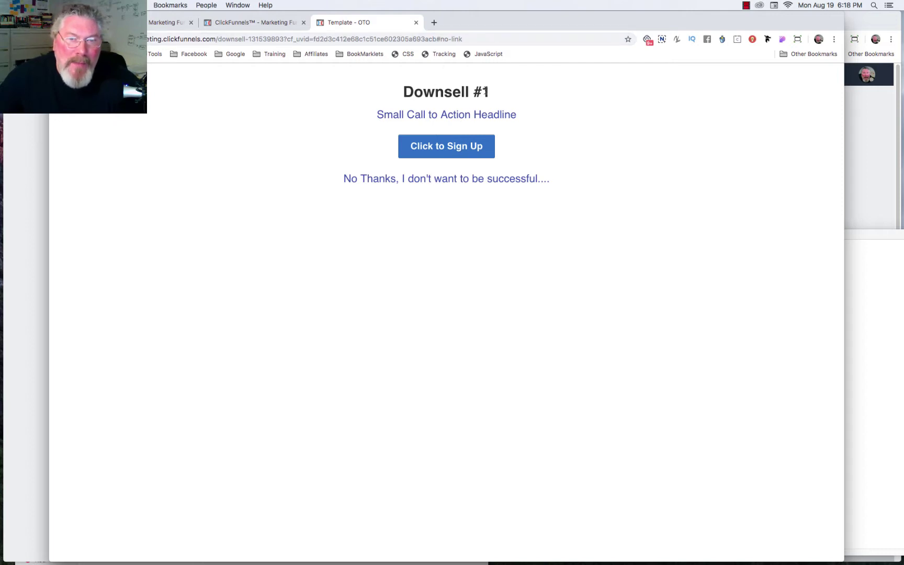
{"action": "left_click", "coordinate": [448, 118]}
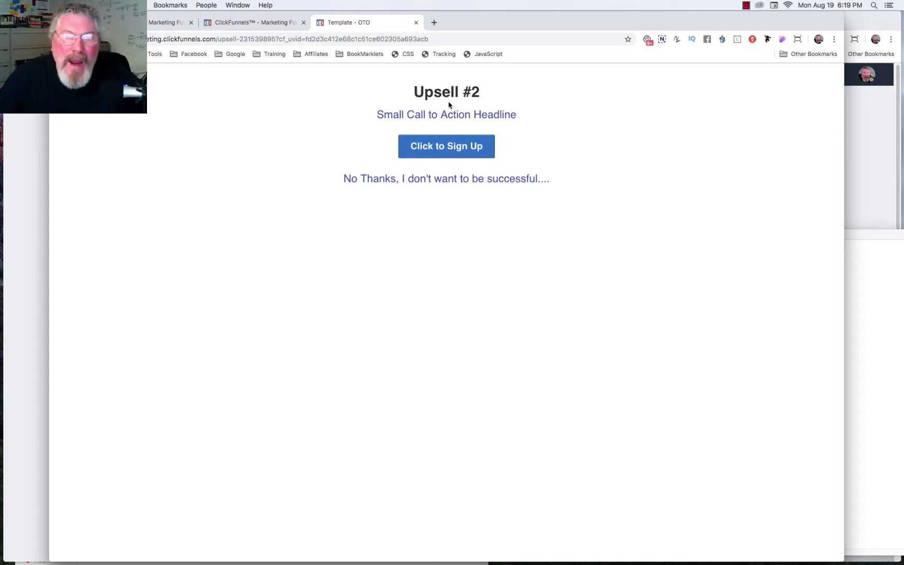
{"action": "left_click", "coordinate": [424, 181]}
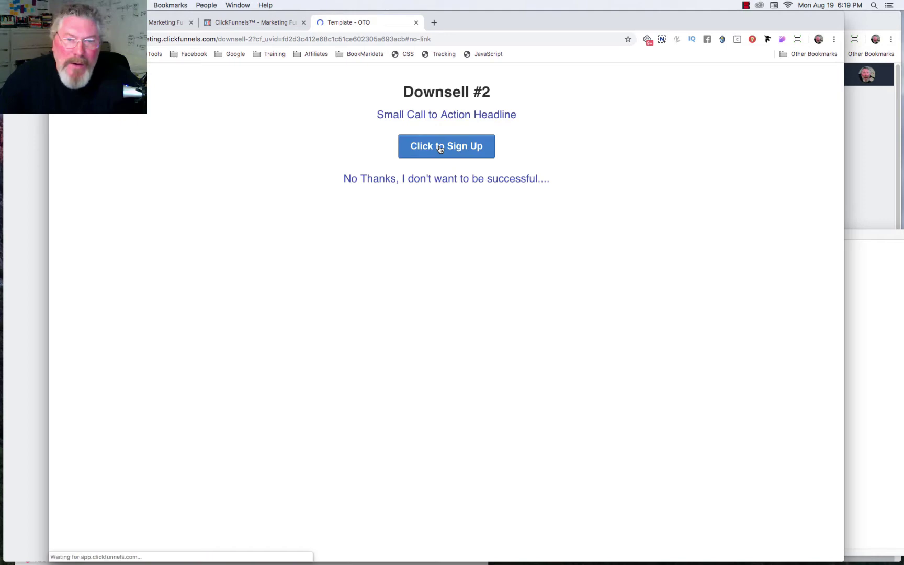
{"action": "left_click", "coordinate": [439, 149]}
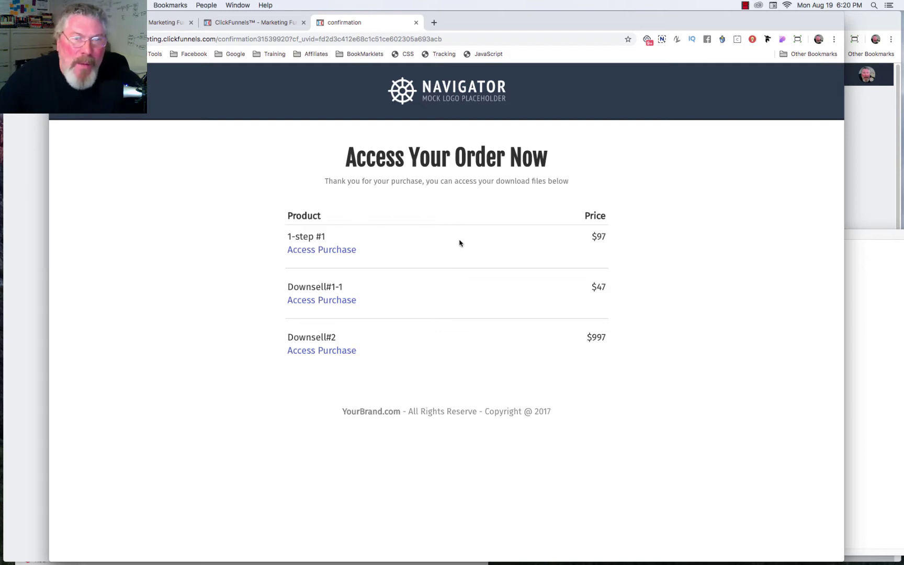
{"action": "left_click", "coordinate": [328, 252]}
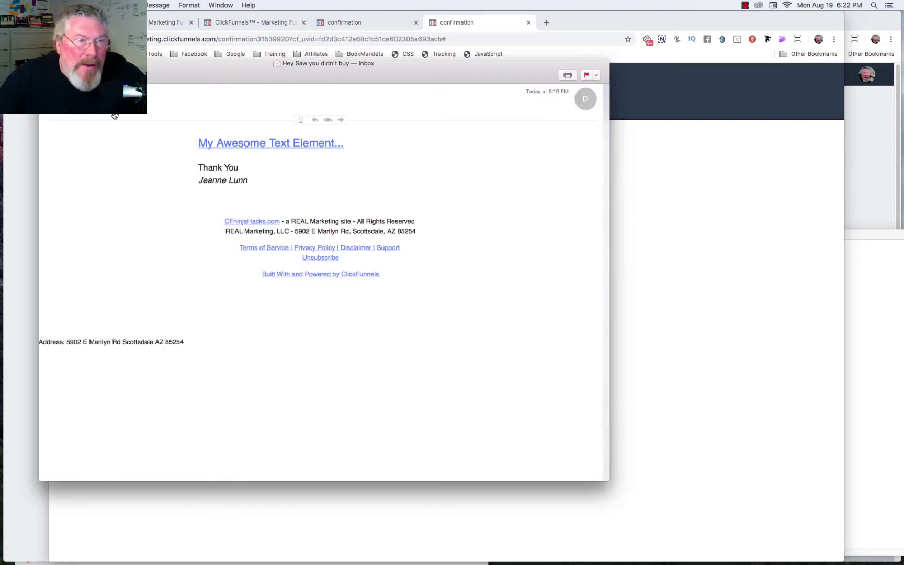
Step: Open the link in the follow-up email and highlight the cf_uvid value in the Upsell #1 page address
{"action": "left_click", "coordinate": [251, 145]}
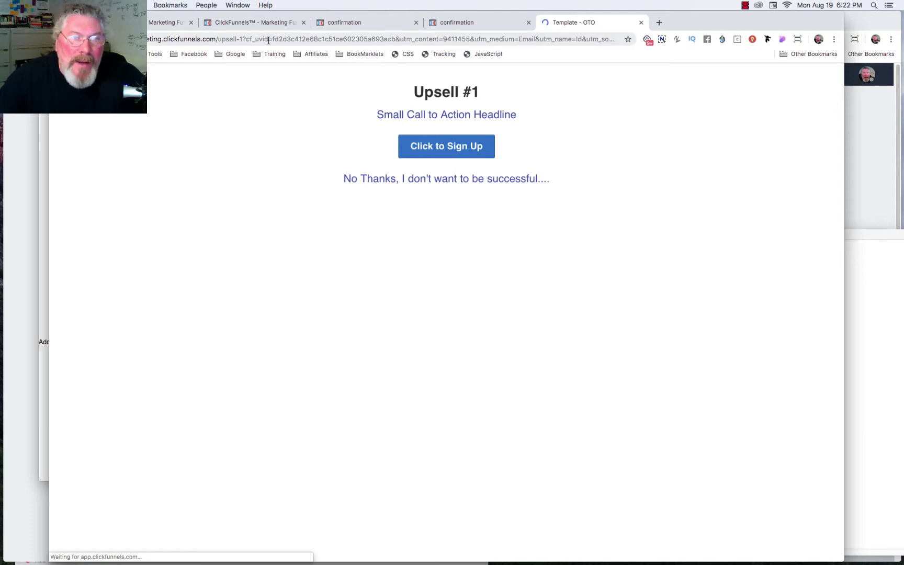
{"action": "left_click_drag", "start_coordinate": [272, 39], "coordinate": [369, 39]}
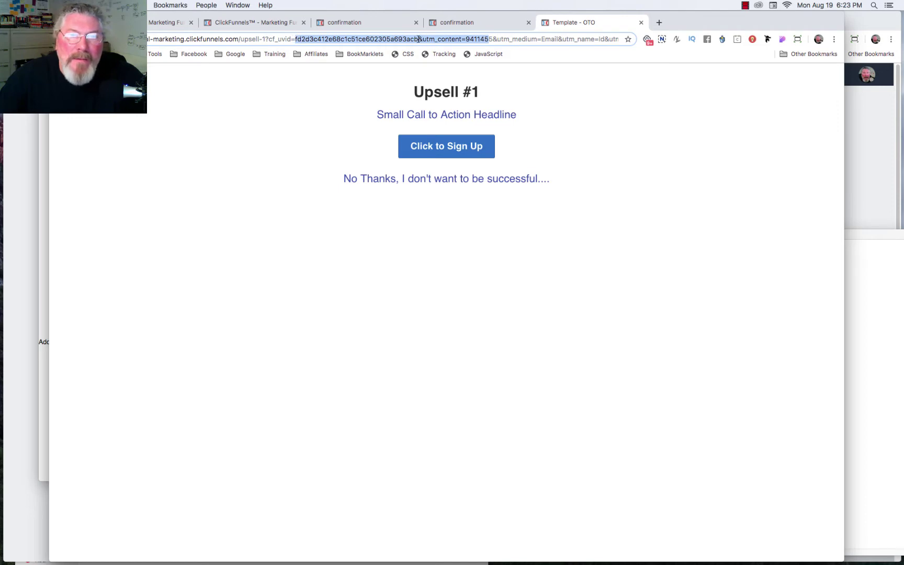
{"action": "left_click_drag", "start_coordinate": [418, 39], "coordinate": [290, 40]}
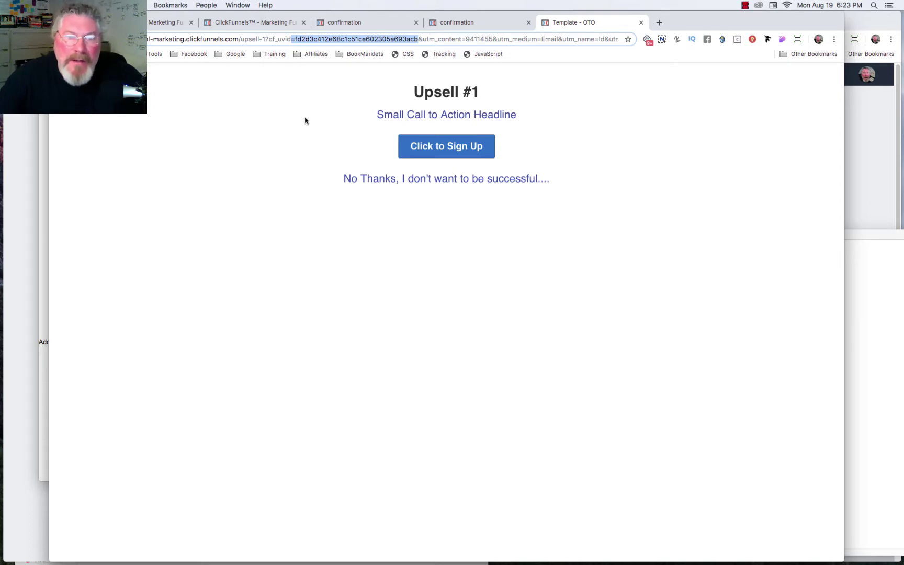
Step: Accept the Upsell #1 and Upsell #2 offers, and highlight the heading of the order confirmation page
{"action": "left_click", "coordinate": [437, 117]}
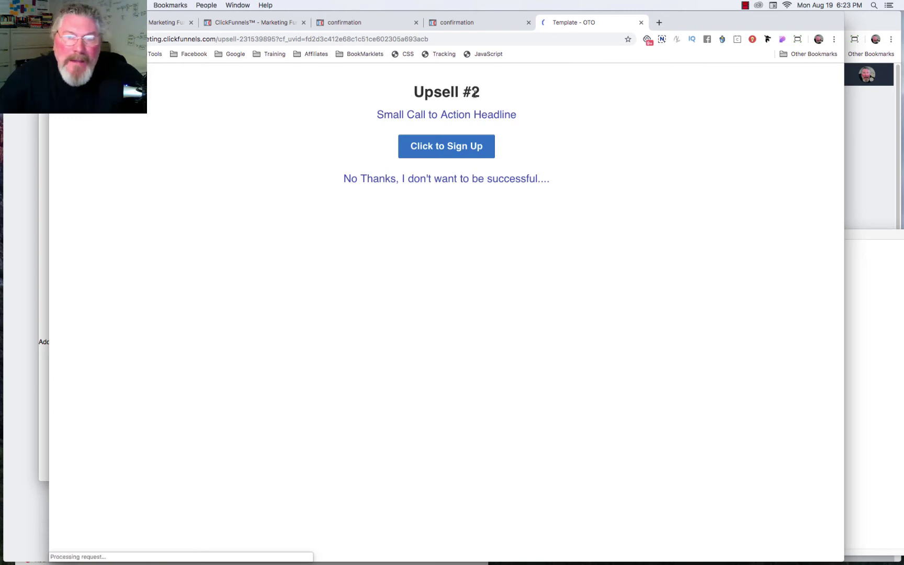
{"action": "left_click", "coordinate": [450, 118]}
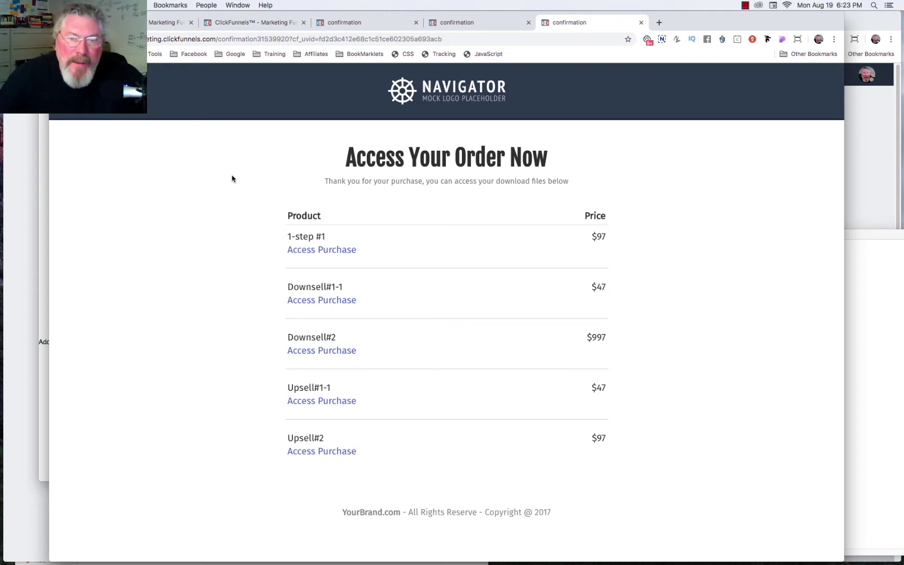
{"action": "left_click_drag", "start_coordinate": [343, 157], "coordinate": [577, 161]}
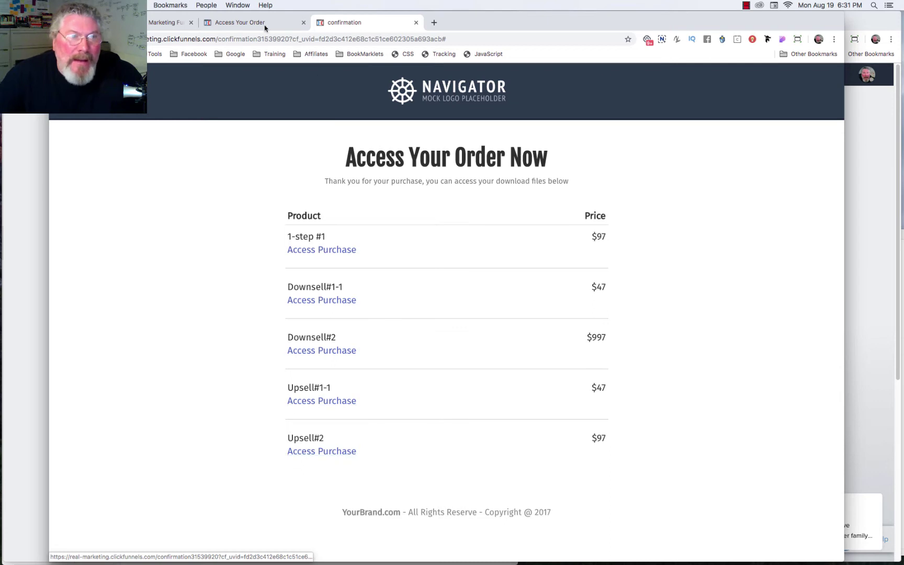
Step: Reopen the funnel's confirmation page in the editor without saving earlier edits, and try the 1-step #1 access link on the live page
{"action": "left_click", "coordinate": [246, 23]}
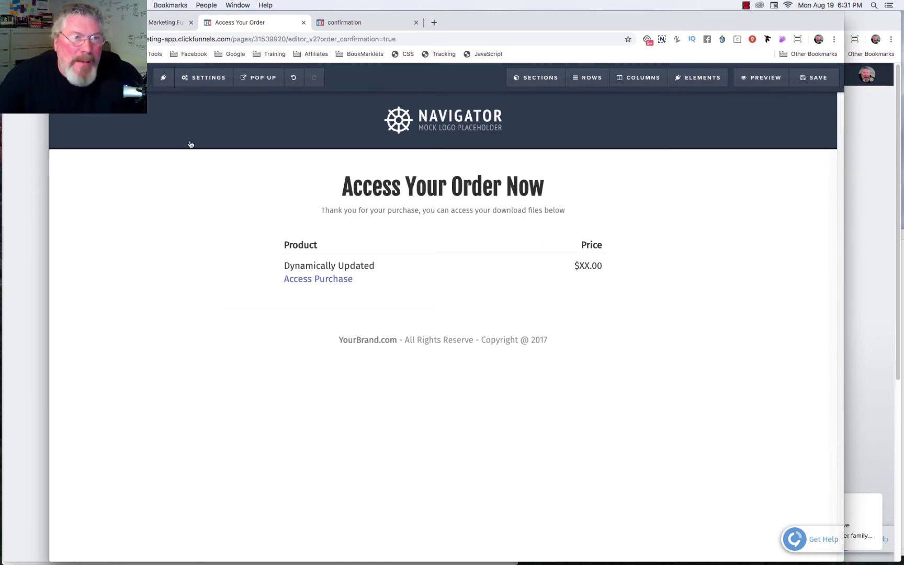
{"action": "key", "text": "super+bracketleft"}
{"action": "left_click", "coordinate": [512, 191]}
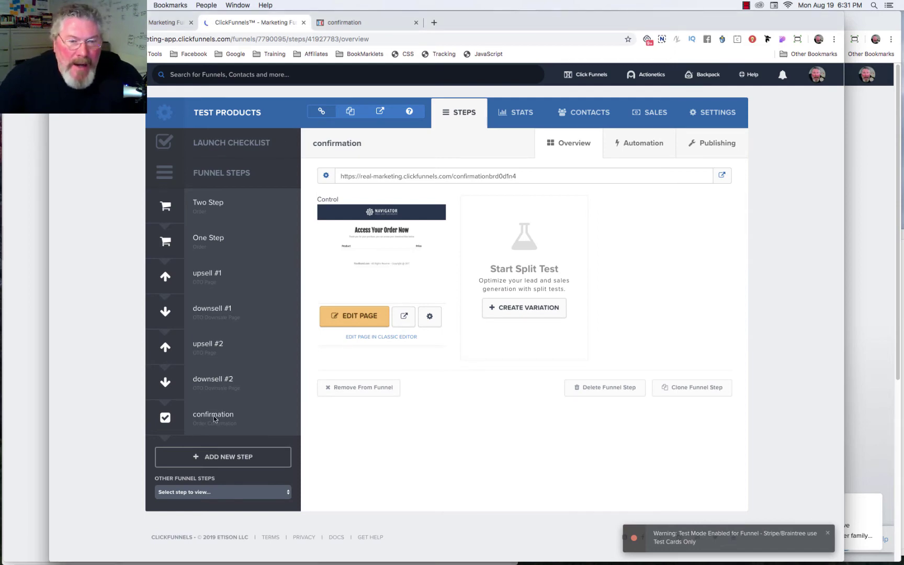
{"action": "left_click", "coordinate": [358, 317]}
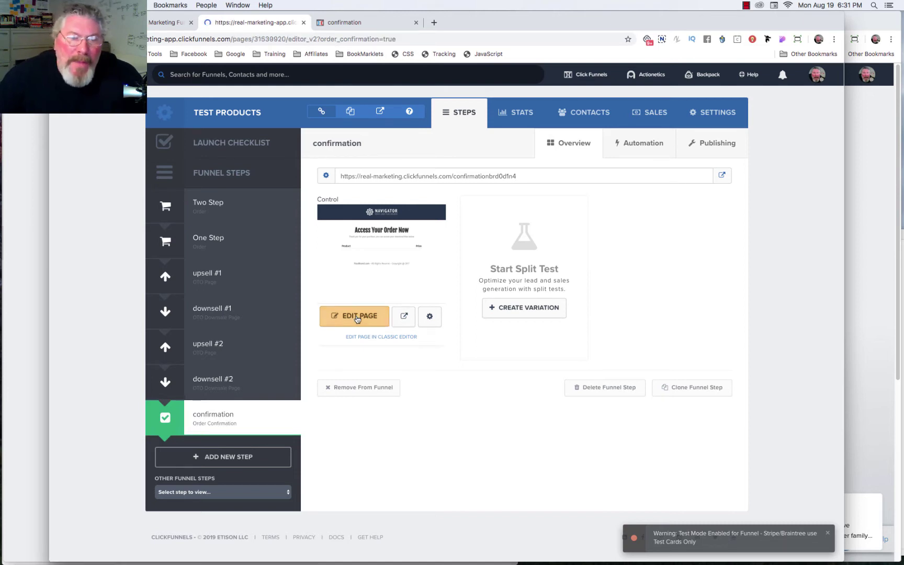
{"action": "left_click", "coordinate": [349, 21]}
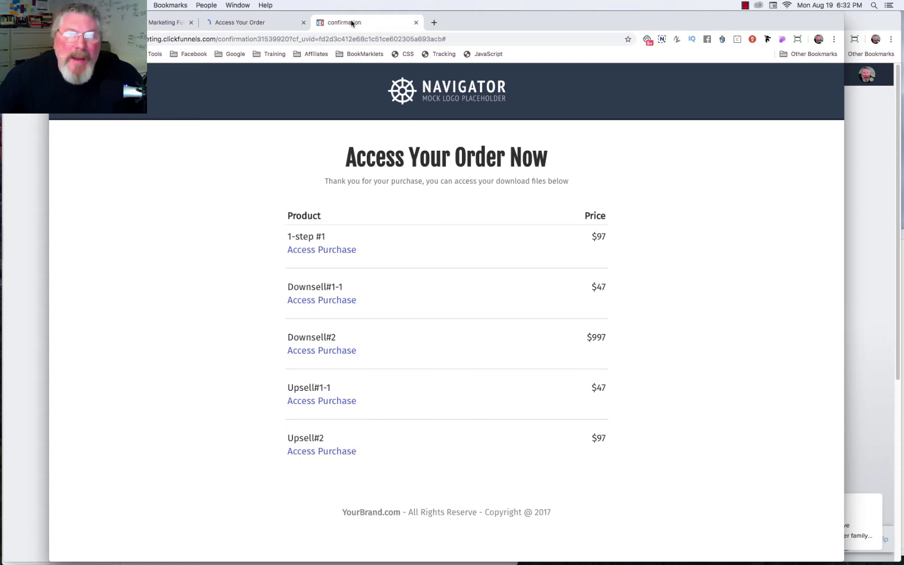
{"action": "left_click", "coordinate": [319, 249]}
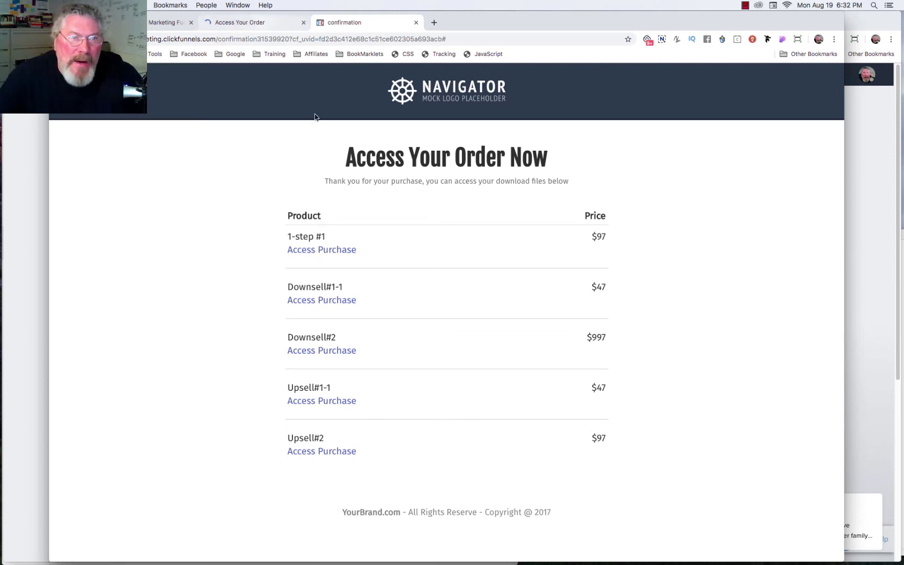
{"action": "left_click", "coordinate": [263, 22]}
{"action": "left_click", "coordinate": [360, 23]}
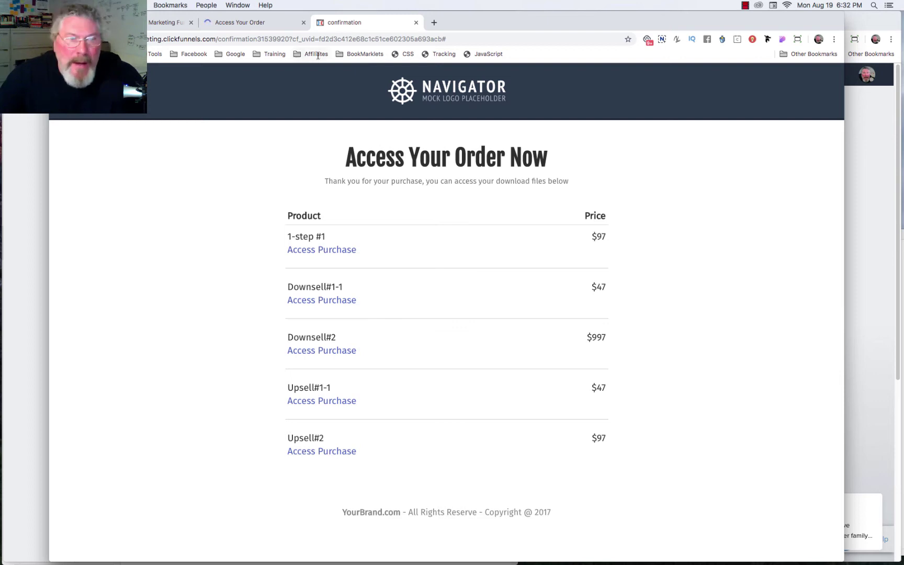
{"action": "left_click", "coordinate": [261, 23]}
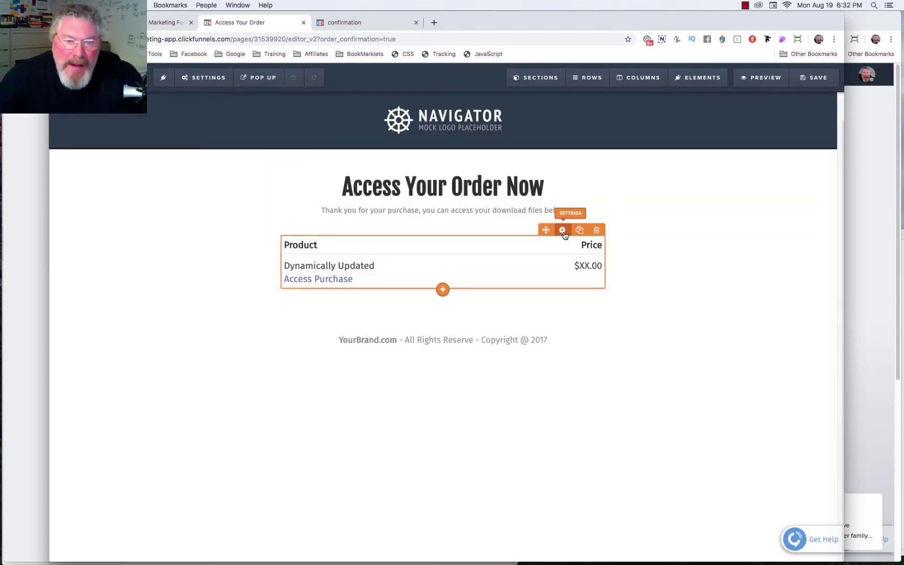
Step: Set the order summary's download text to "Access Members Area"
{"action": "left_click", "coordinate": [563, 231]}
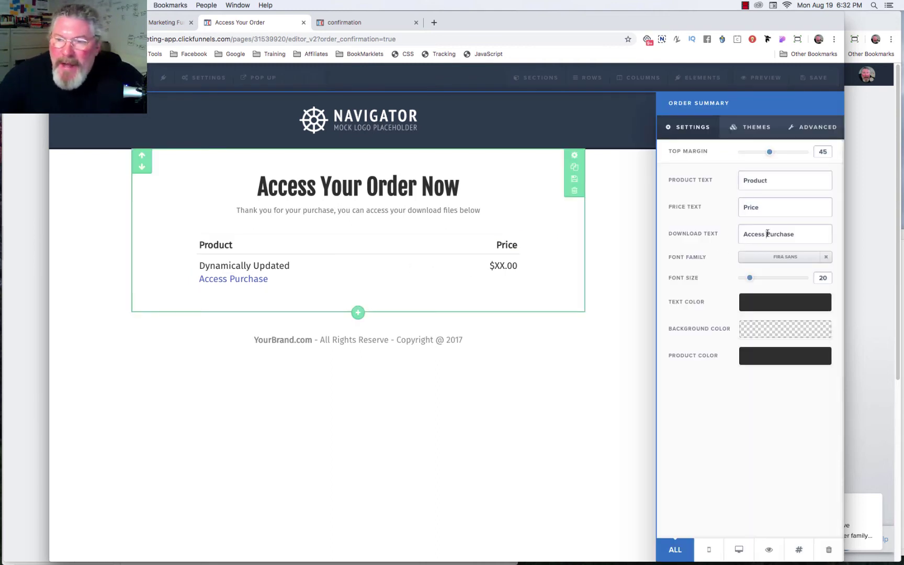
{"action": "double_click", "coordinate": [794, 231]}
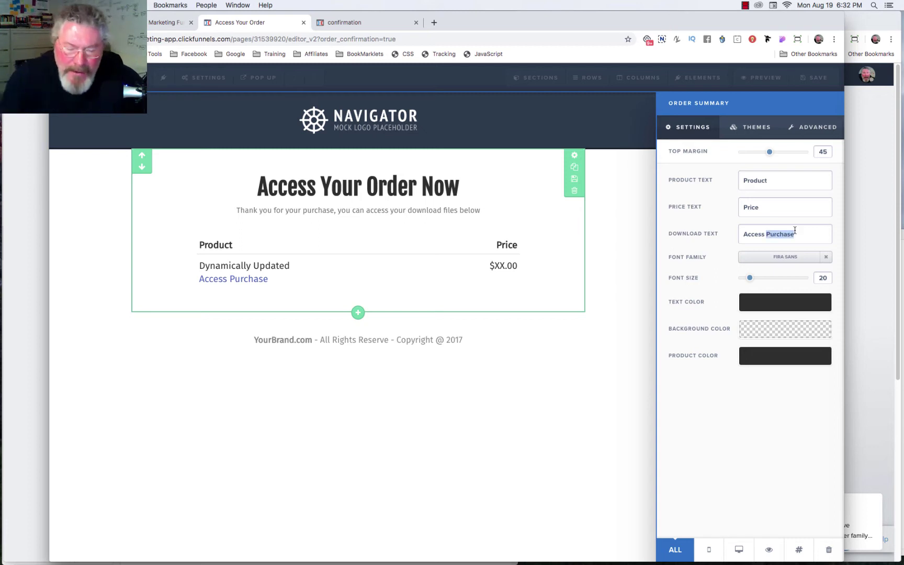
{"action": "type", "text": "Membe"}
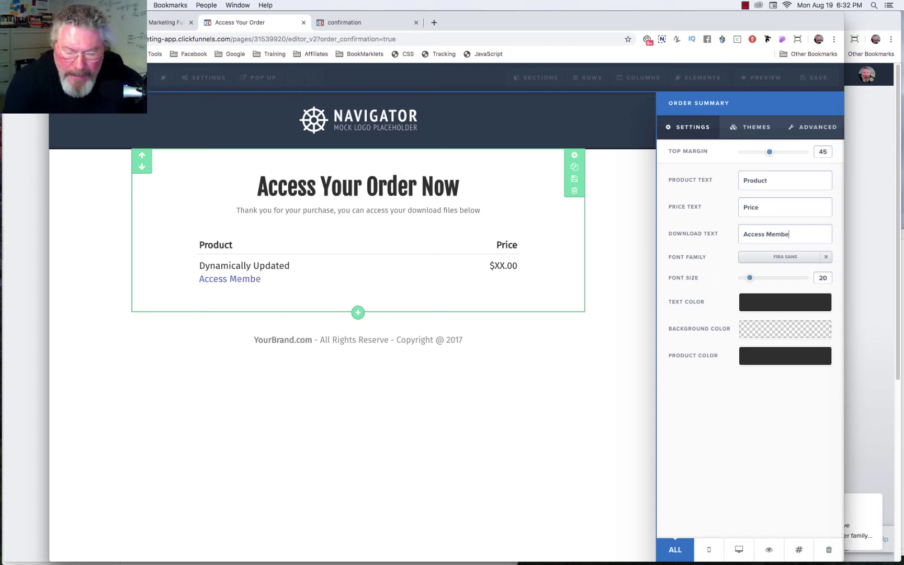
{"action": "type", "text": "rs Area"}
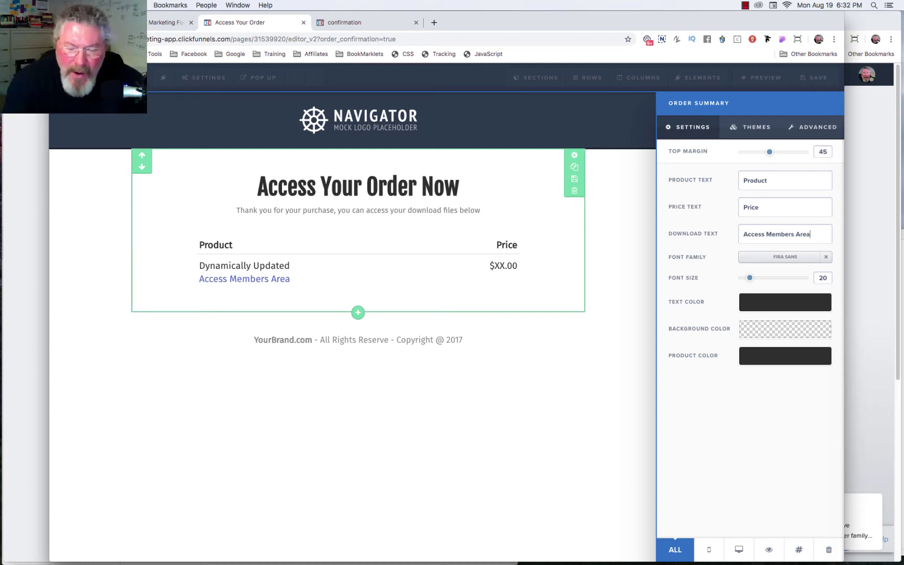
Step: Clear the order summary's download text, and leave the page editor without saving
{"action": "key", "text": "BackSpace"}
{"action": "key", "text": "BackSpace"}
{"action": "key", "text": "BackSpace"}
{"action": "key", "text": "BackSpace"}
{"action": "key", "text": "BackSpace"}
{"action": "key", "text": "BackSpace"}
{"action": "key", "text": "BackSpace"}
{"action": "key", "text": "BackSpace"}
{"action": "key", "text": "BackSpace"}
{"action": "key", "text": "BackSpace"}
{"action": "key", "text": "BackSpace"}
{"action": "key", "text": "BackSpace"}
{"action": "key", "text": "BackSpace"}
{"action": "key", "text": "BackSpace"}
{"action": "key", "text": "BackSpace"}
{"action": "key", "text": "BackSpace"}
{"action": "key", "text": "BackSpace"}
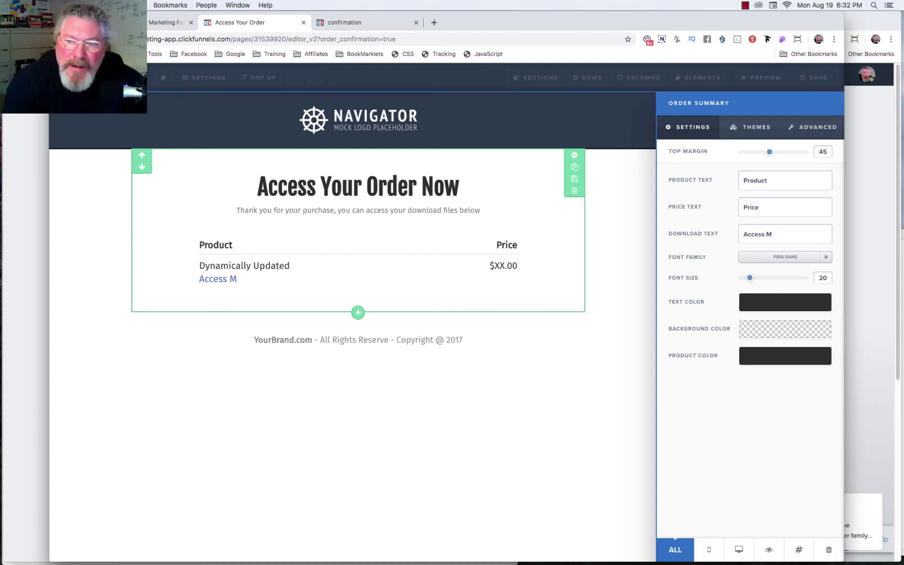
{"action": "key", "text": "BackSpace"}
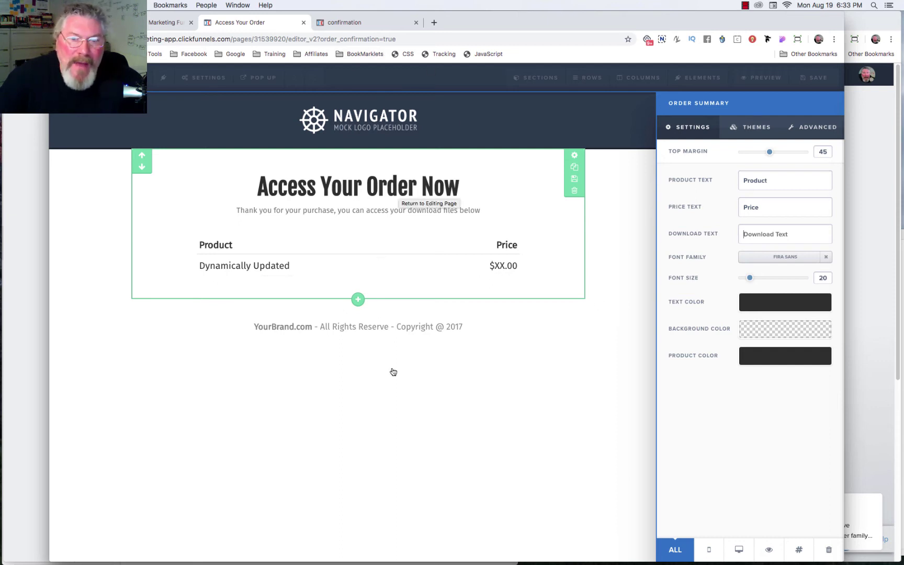
{"action": "left_click", "coordinate": [536, 312]}
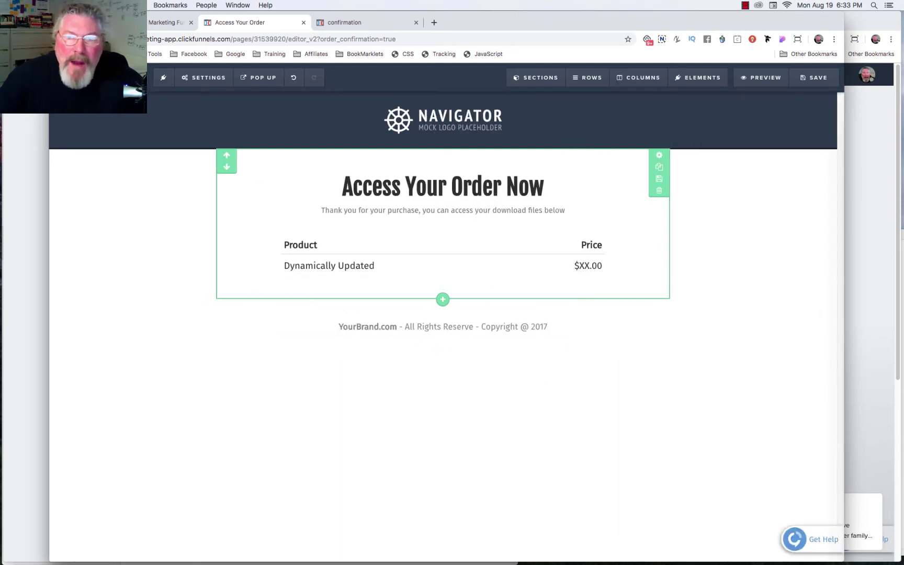
{"action": "key", "text": "super+r"}
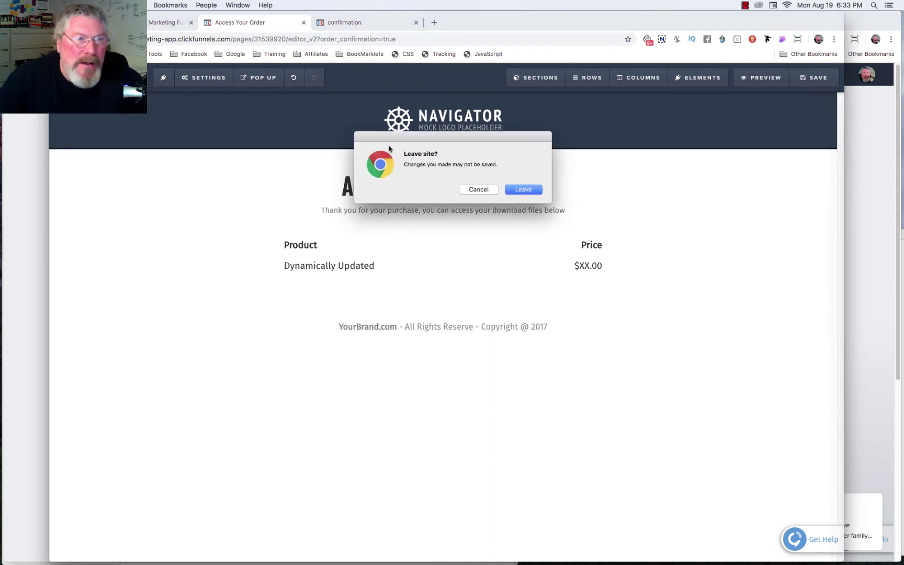
{"action": "left_click", "coordinate": [517, 190]}
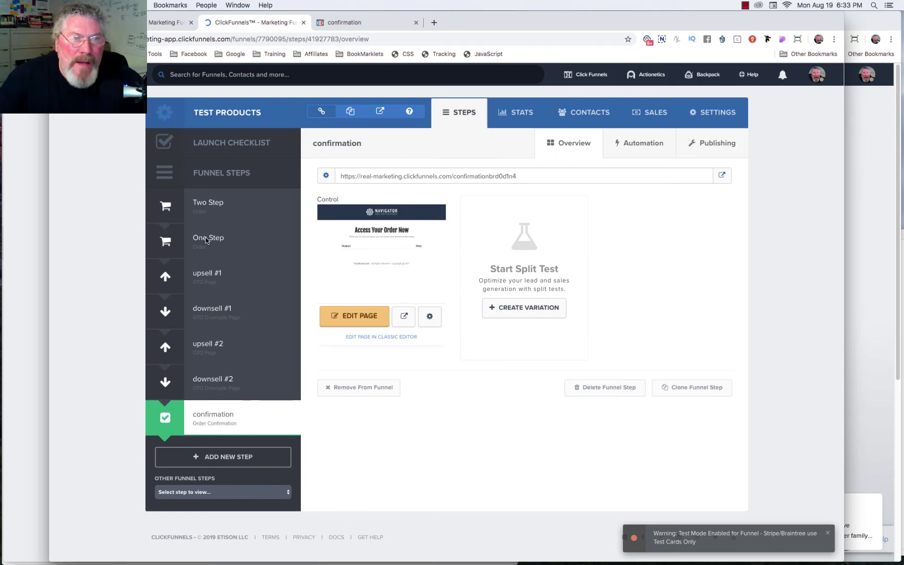
Step: Disable the fulfillment email for the product 1-step #1 in the One Step order form
{"action": "left_click", "coordinate": [206, 240]}
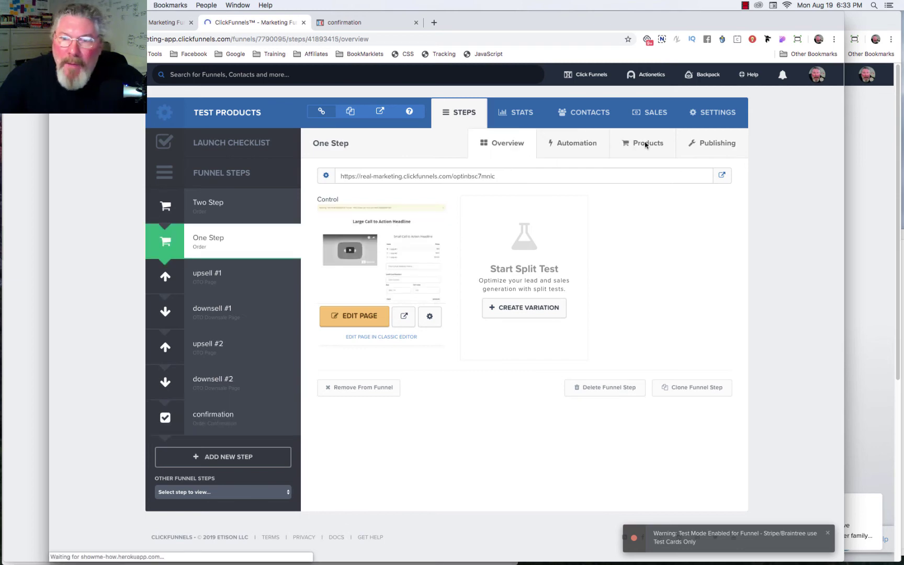
{"action": "left_click", "coordinate": [646, 146]}
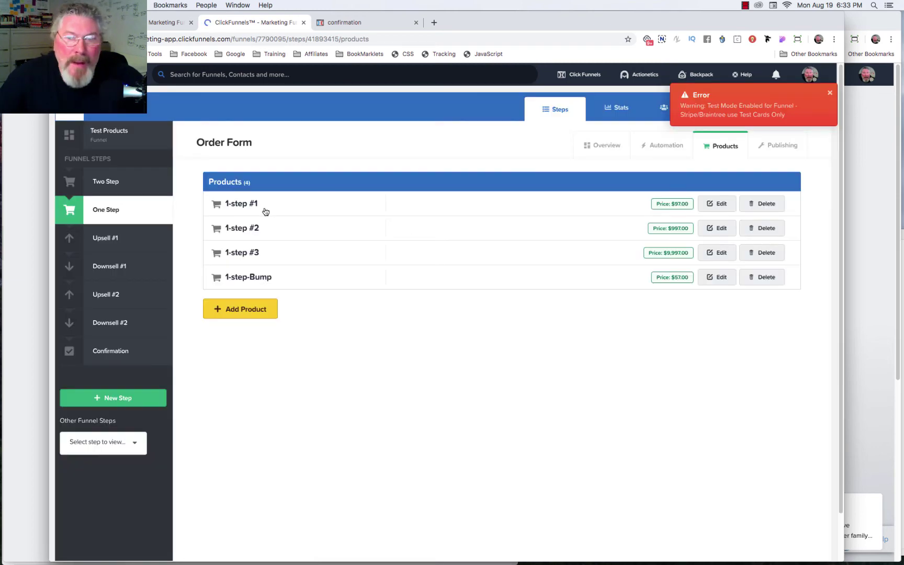
{"action": "left_click", "coordinate": [719, 204]}
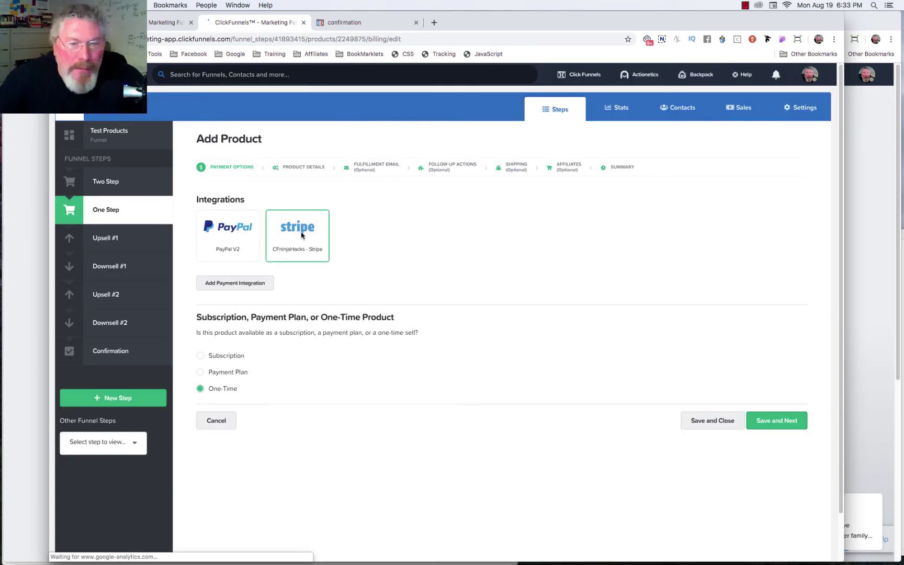
{"action": "left_click", "coordinate": [368, 168]}
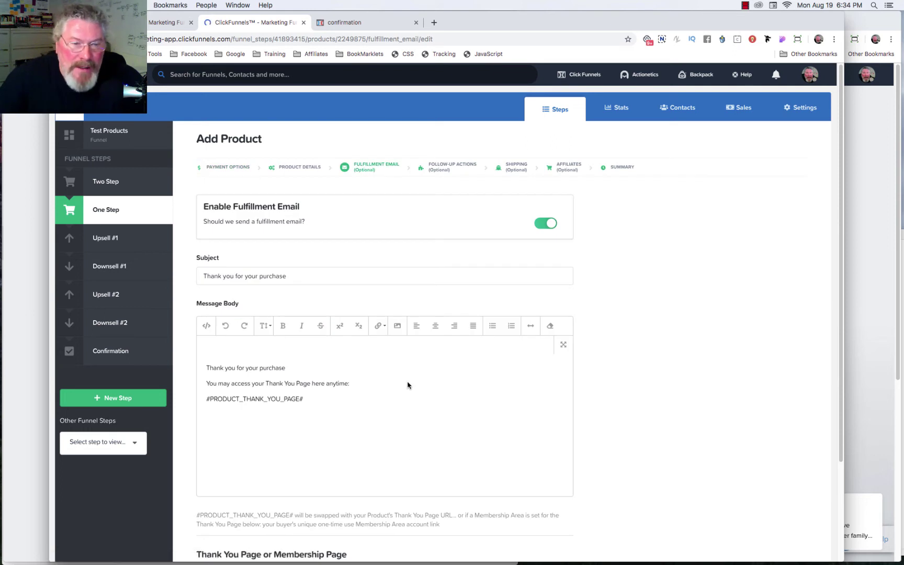
{"action": "left_click", "coordinate": [541, 226]}
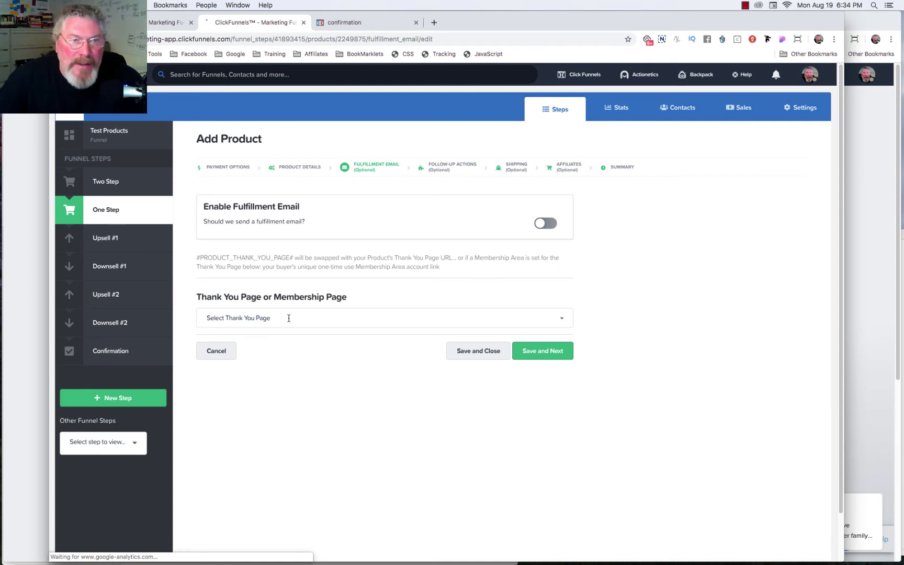
Step: Choose the cookbook funnel's Members area as the thank you or membership page for 1-step #1
{"action": "left_click", "coordinate": [288, 318]}
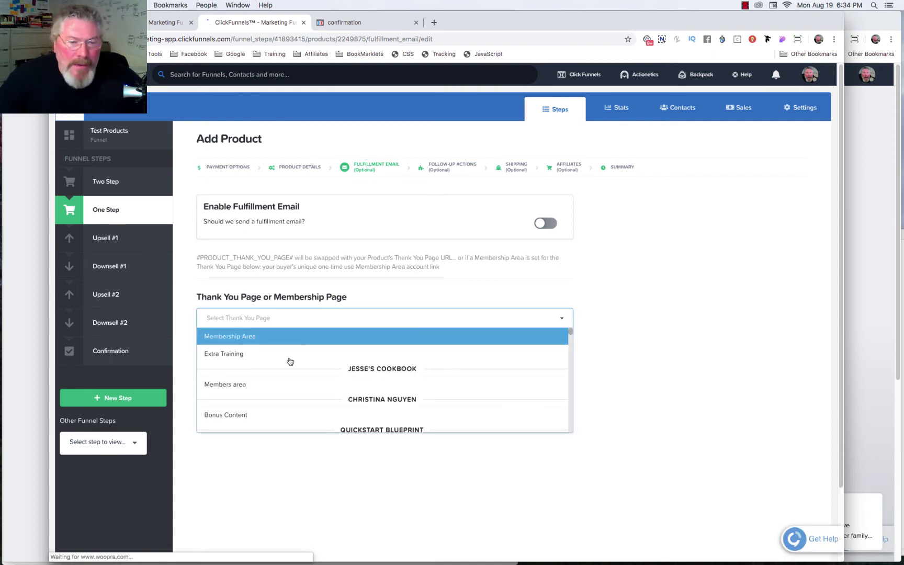
{"action": "scroll", "coordinate": [226, 382], "scroll_direction": "down", "scroll_amount": 1}
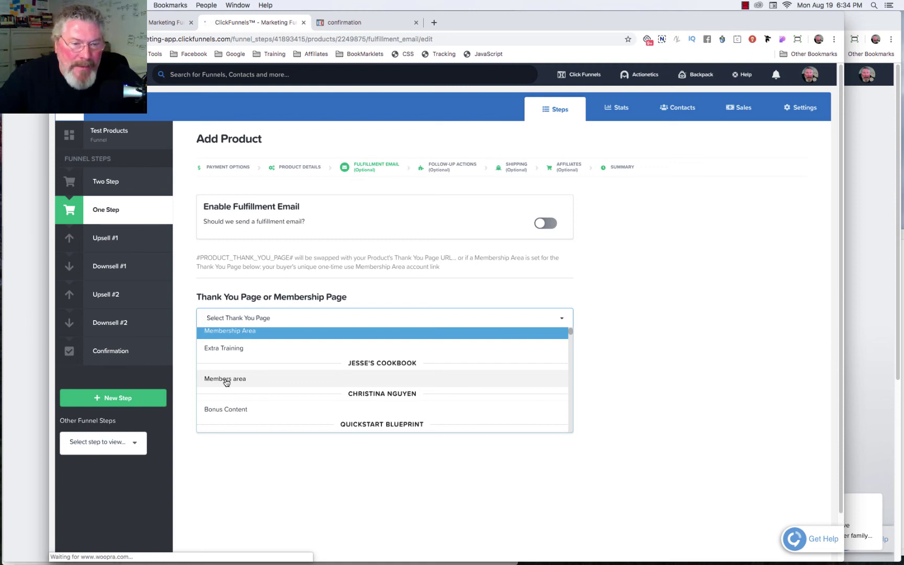
{"action": "left_click", "coordinate": [226, 381]}
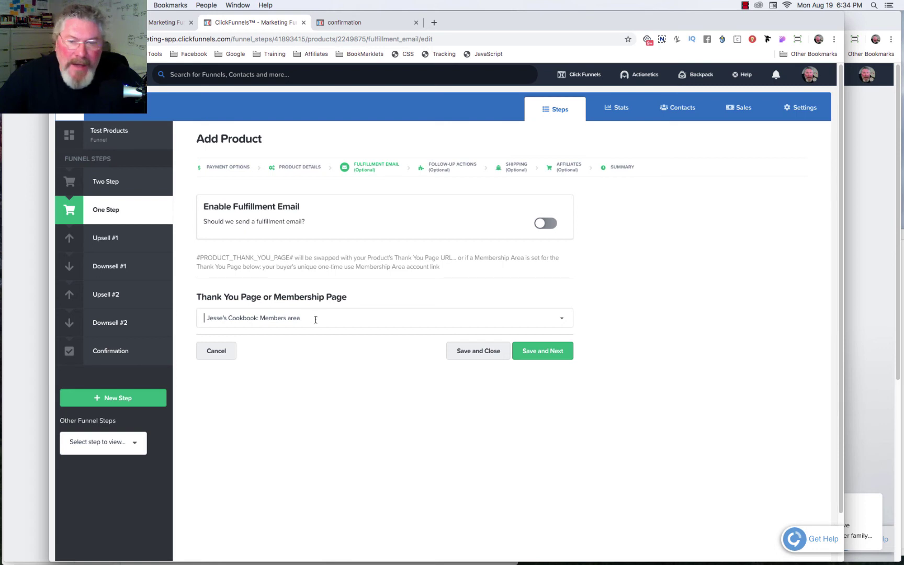
Step: Save the fulfillment and membership page settings for 1-step #1 and close the product editor
{"action": "left_click", "coordinate": [473, 351]}
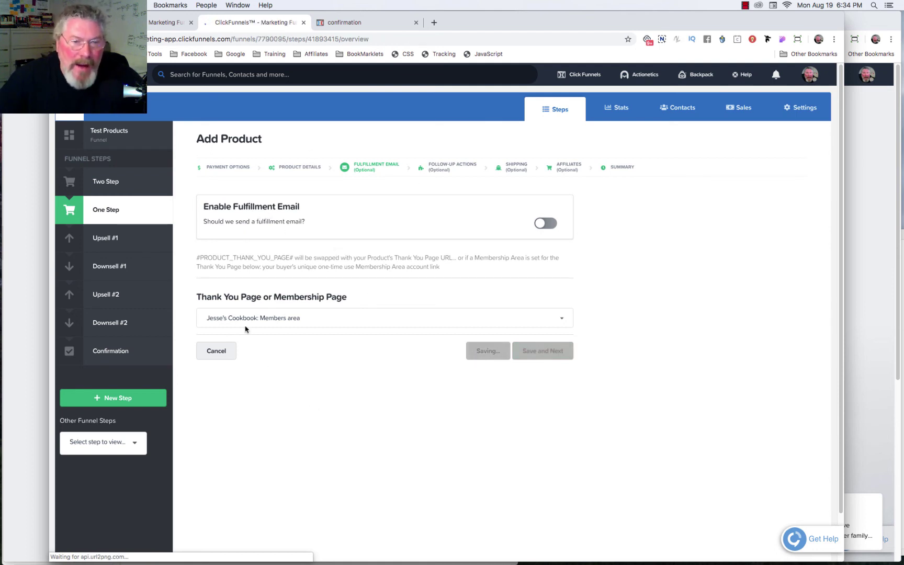
Step: Test the Access Purchase link for 1-step #1 on the confirmation page, and return to the order's list of purchases
{"action": "left_click", "coordinate": [370, 27]}
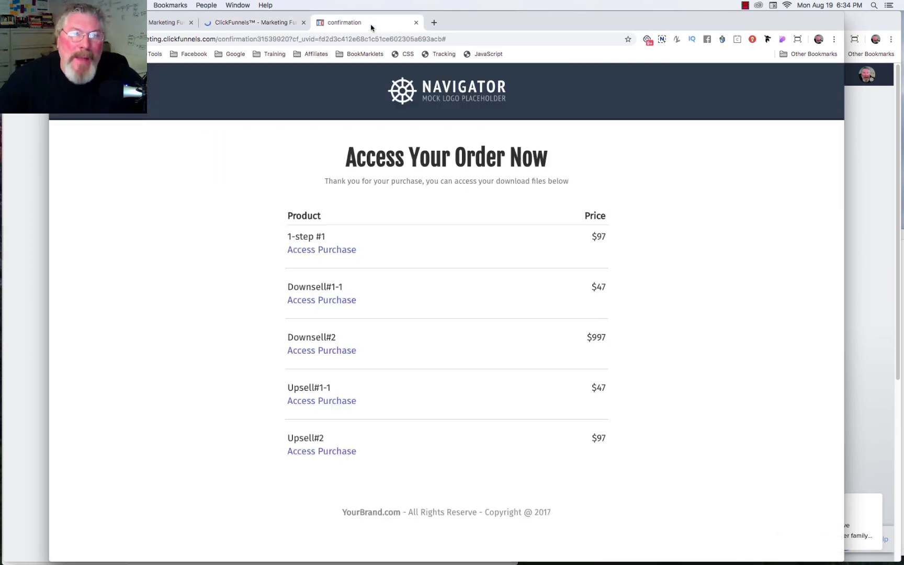
{"action": "left_click", "coordinate": [325, 256]}
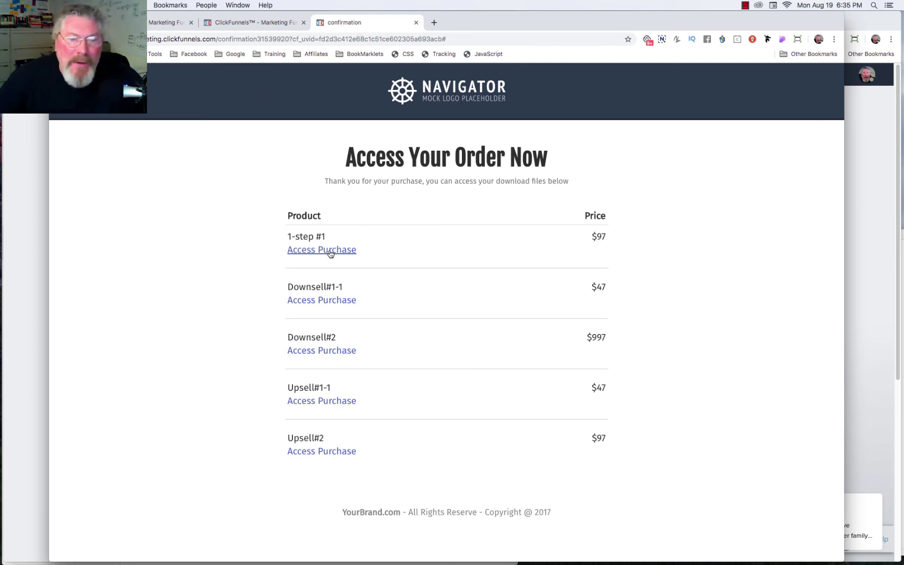
{"action": "left_click", "coordinate": [313, 253]}
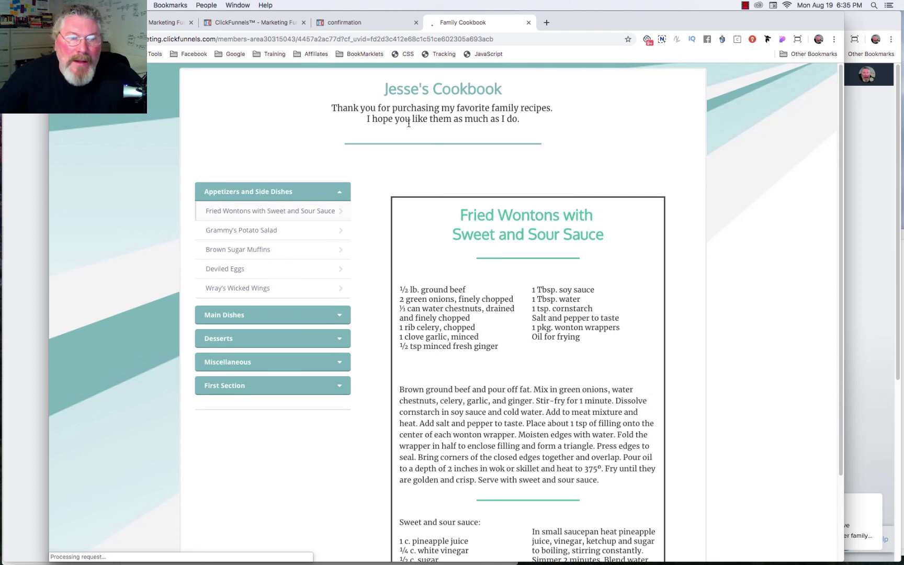
{"action": "left_click", "coordinate": [340, 24]}
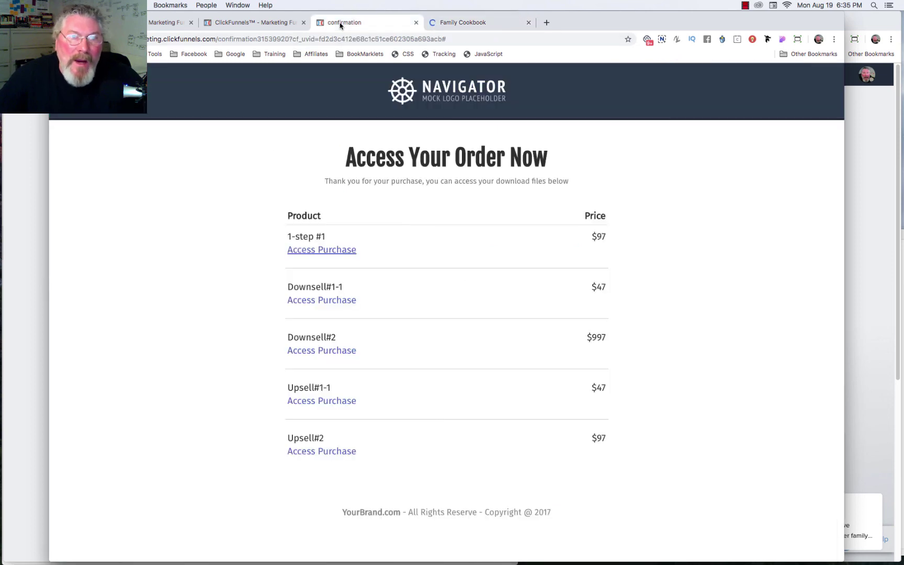
{"action": "left_click", "coordinate": [244, 23]}
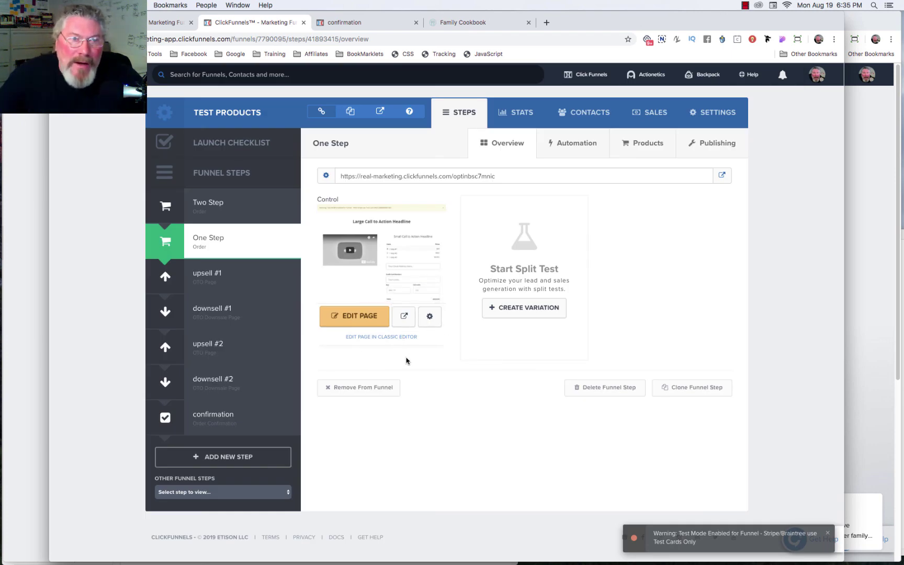
{"action": "left_click", "coordinate": [349, 23]}
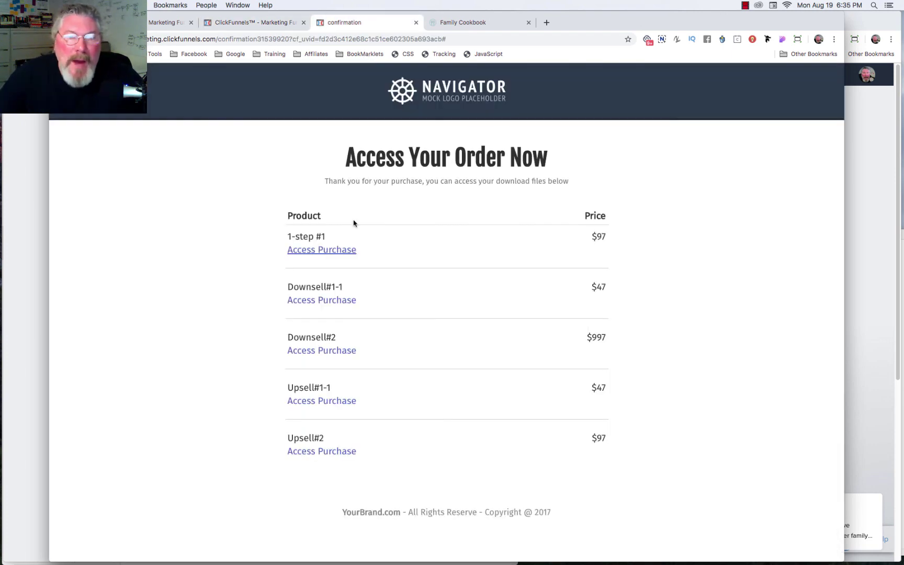